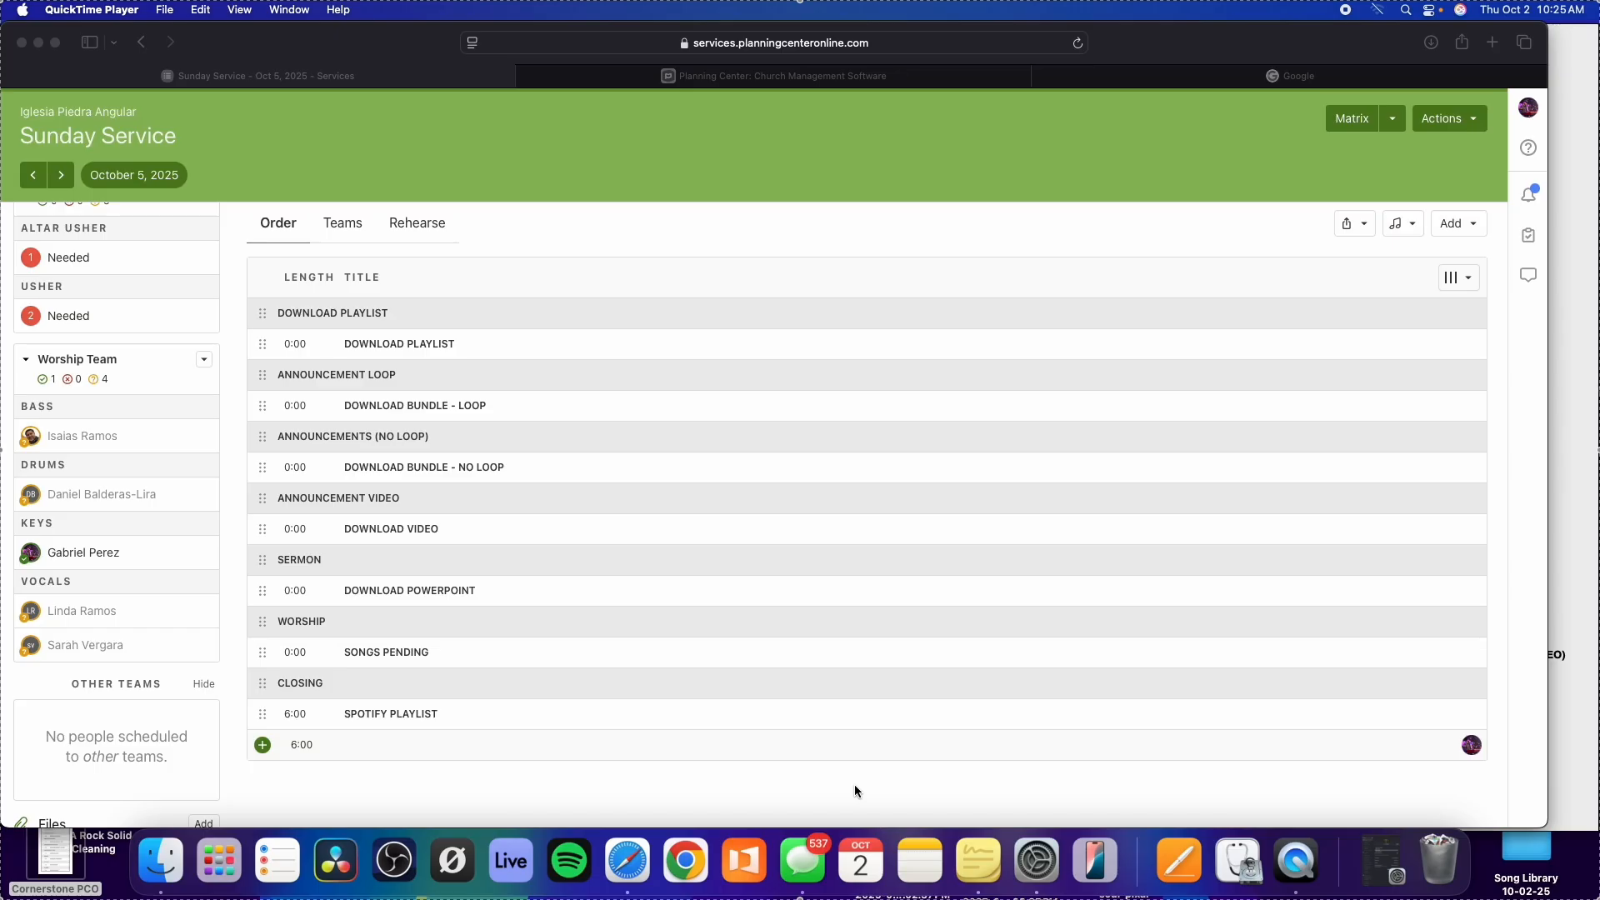
Review the October 5 Sunday Service order and the list of songs at the head of the CHURCH TASKS note.
{"action": "scroll", "coordinate": [776, 518], "scroll_direction": "up", "scroll_amount": 2}
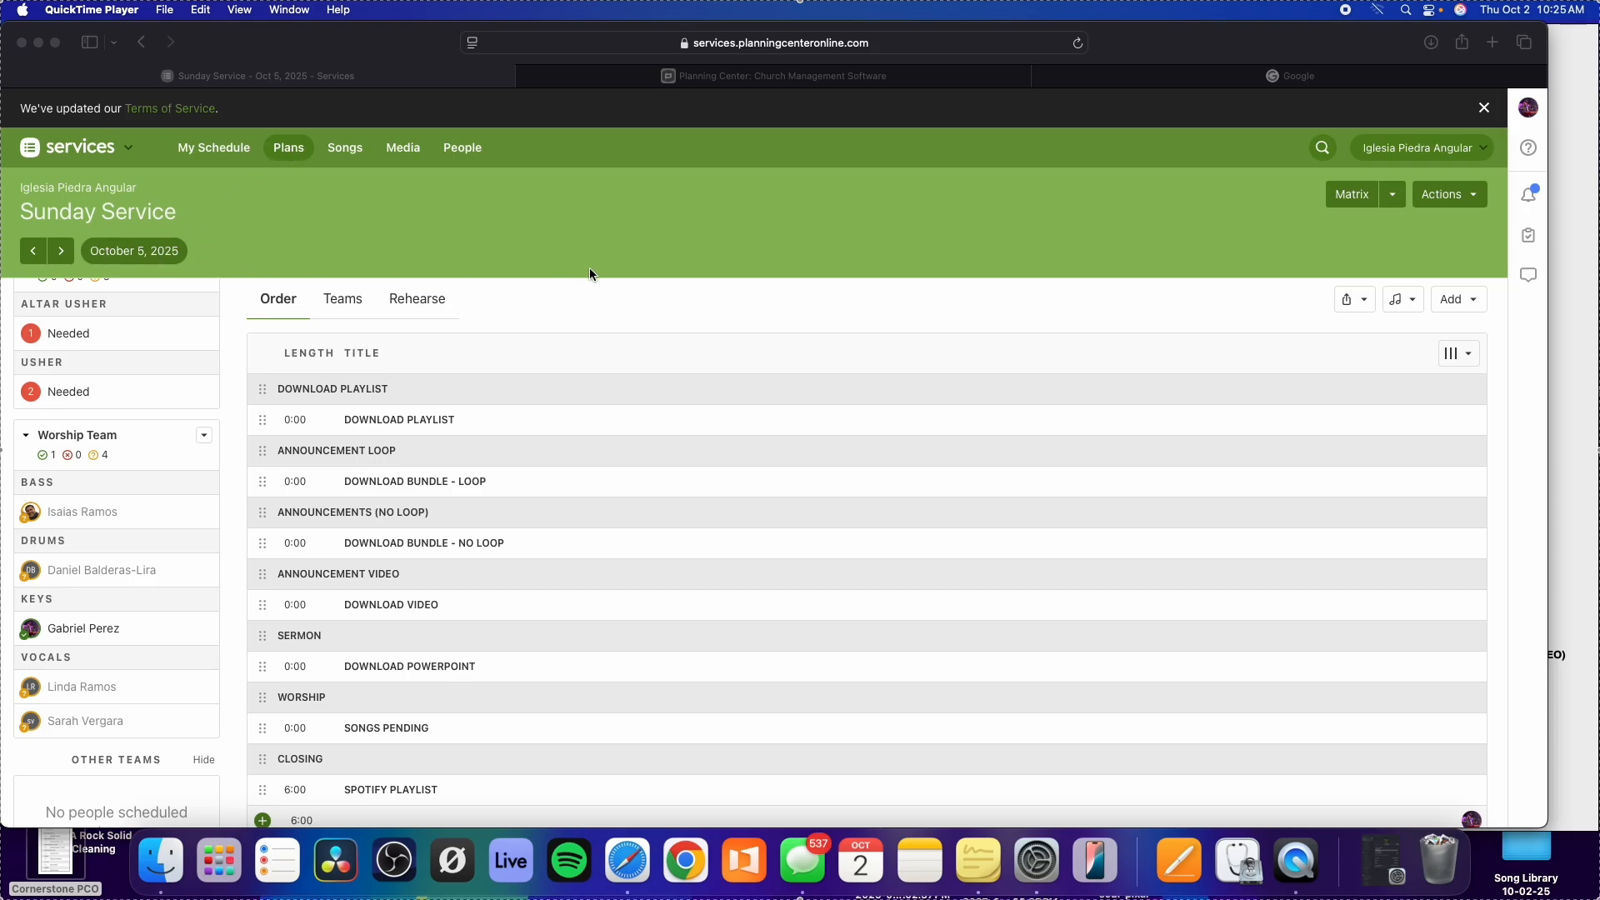
{"action": "scroll", "coordinate": [542, 283], "scroll_direction": "down", "scroll_amount": 3}
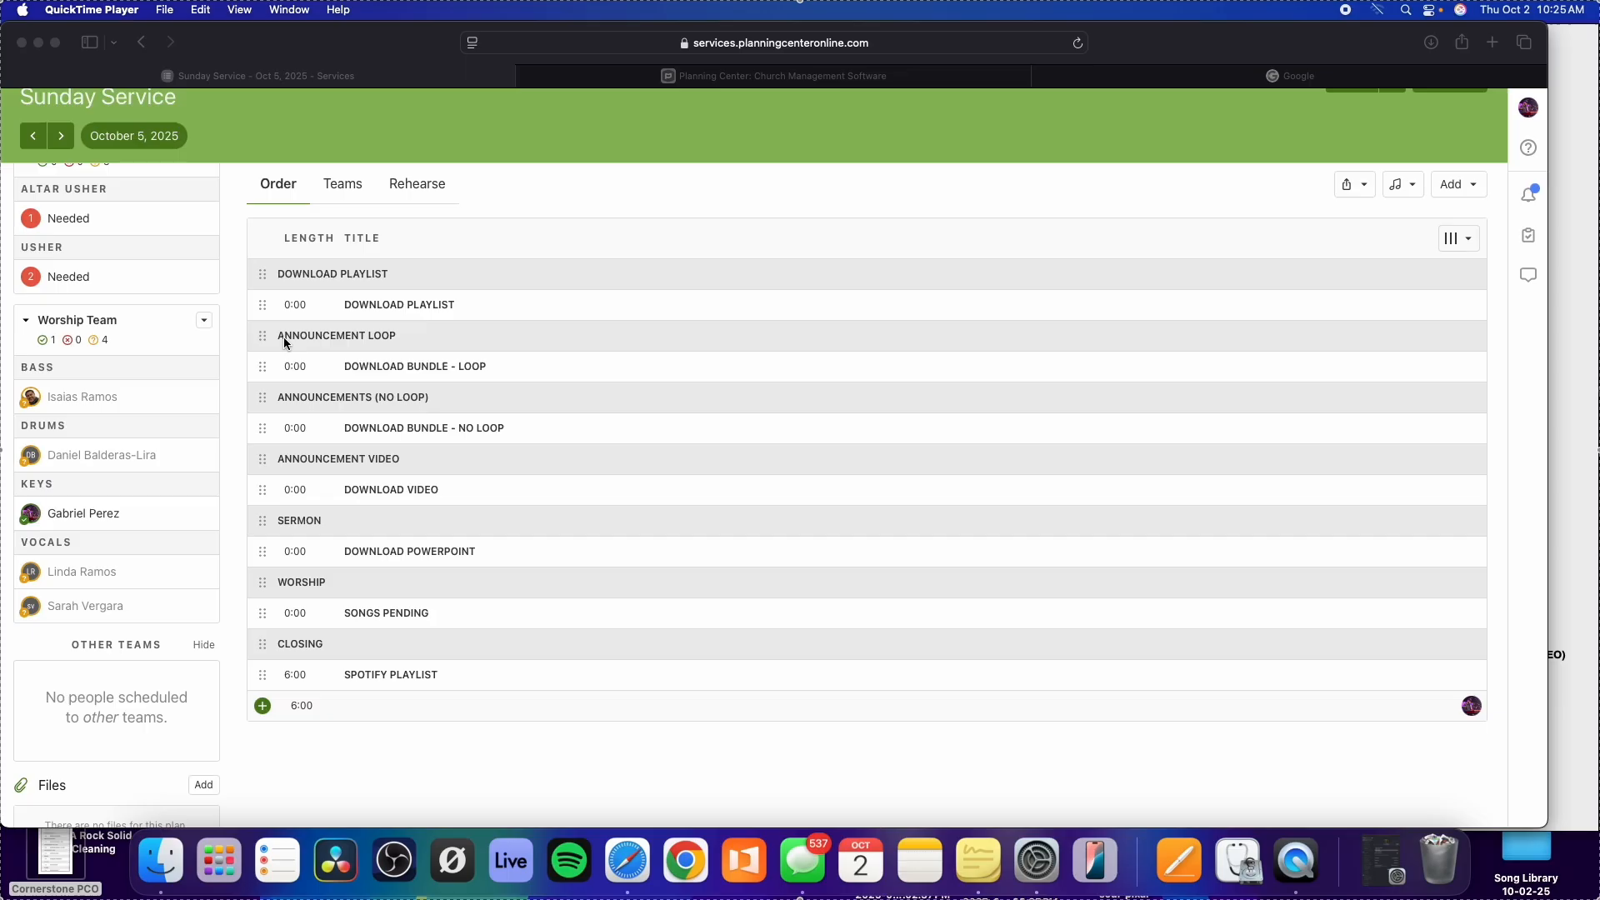
{"action": "scroll", "coordinate": [374, 500], "scroll_direction": "up", "scroll_amount": 1}
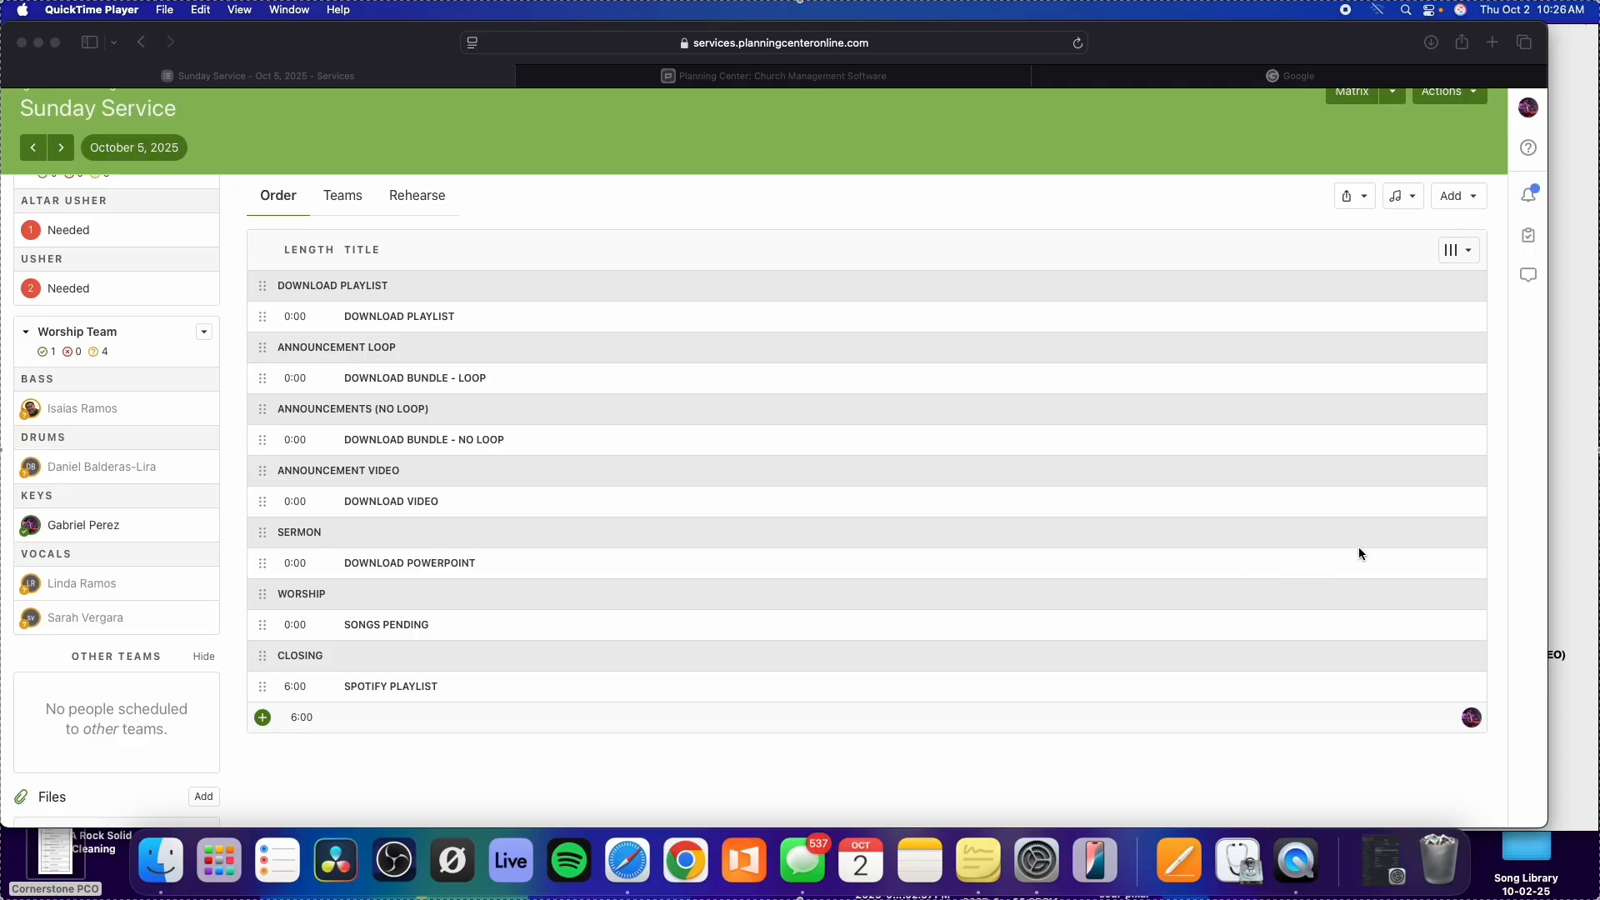
{"action": "left_click", "coordinate": [1559, 480]}
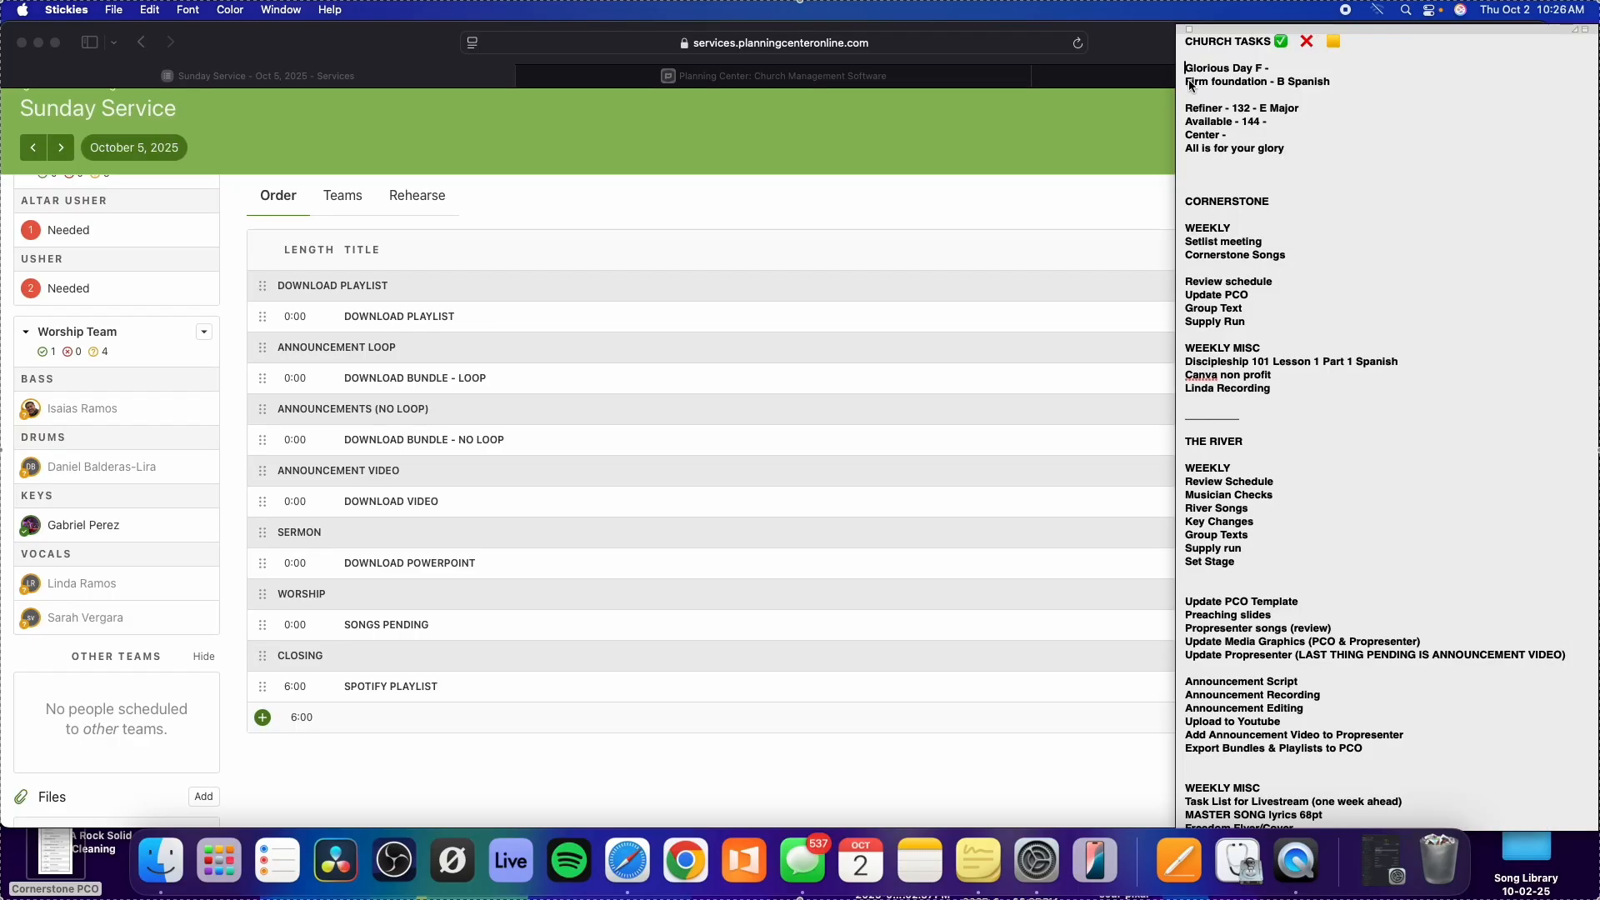
{"action": "left_click_drag", "start_coordinate": [1186, 68], "coordinate": [1295, 146]}
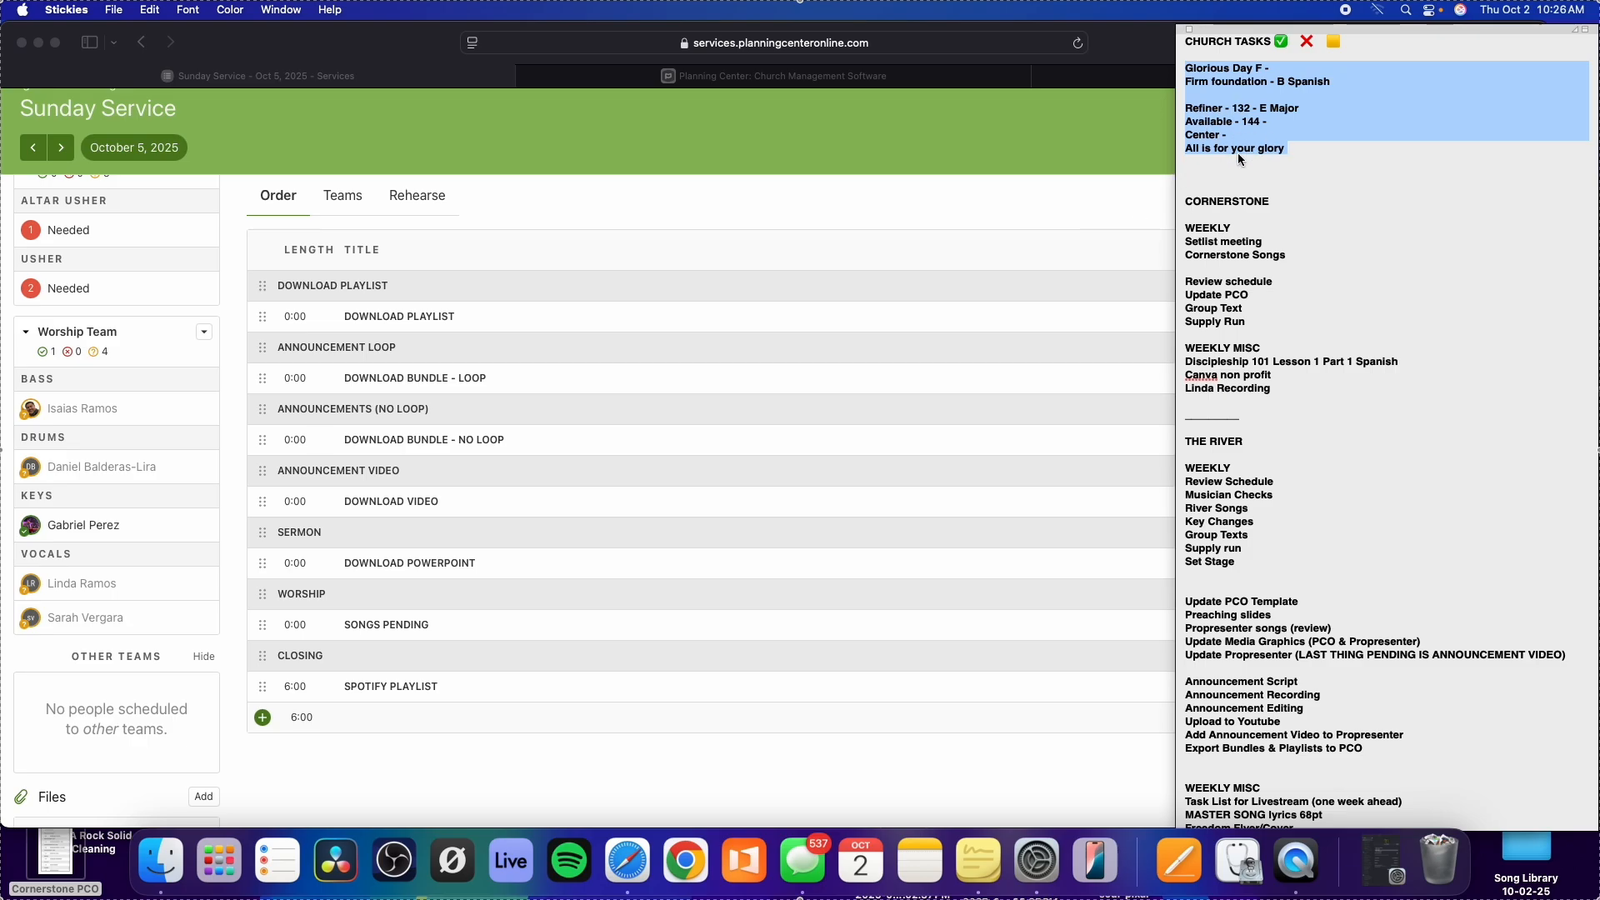
{"action": "left_click", "coordinate": [1323, 120]}
{"action": "left_click_drag", "start_coordinate": [1323, 117], "coordinate": [1310, 156]}
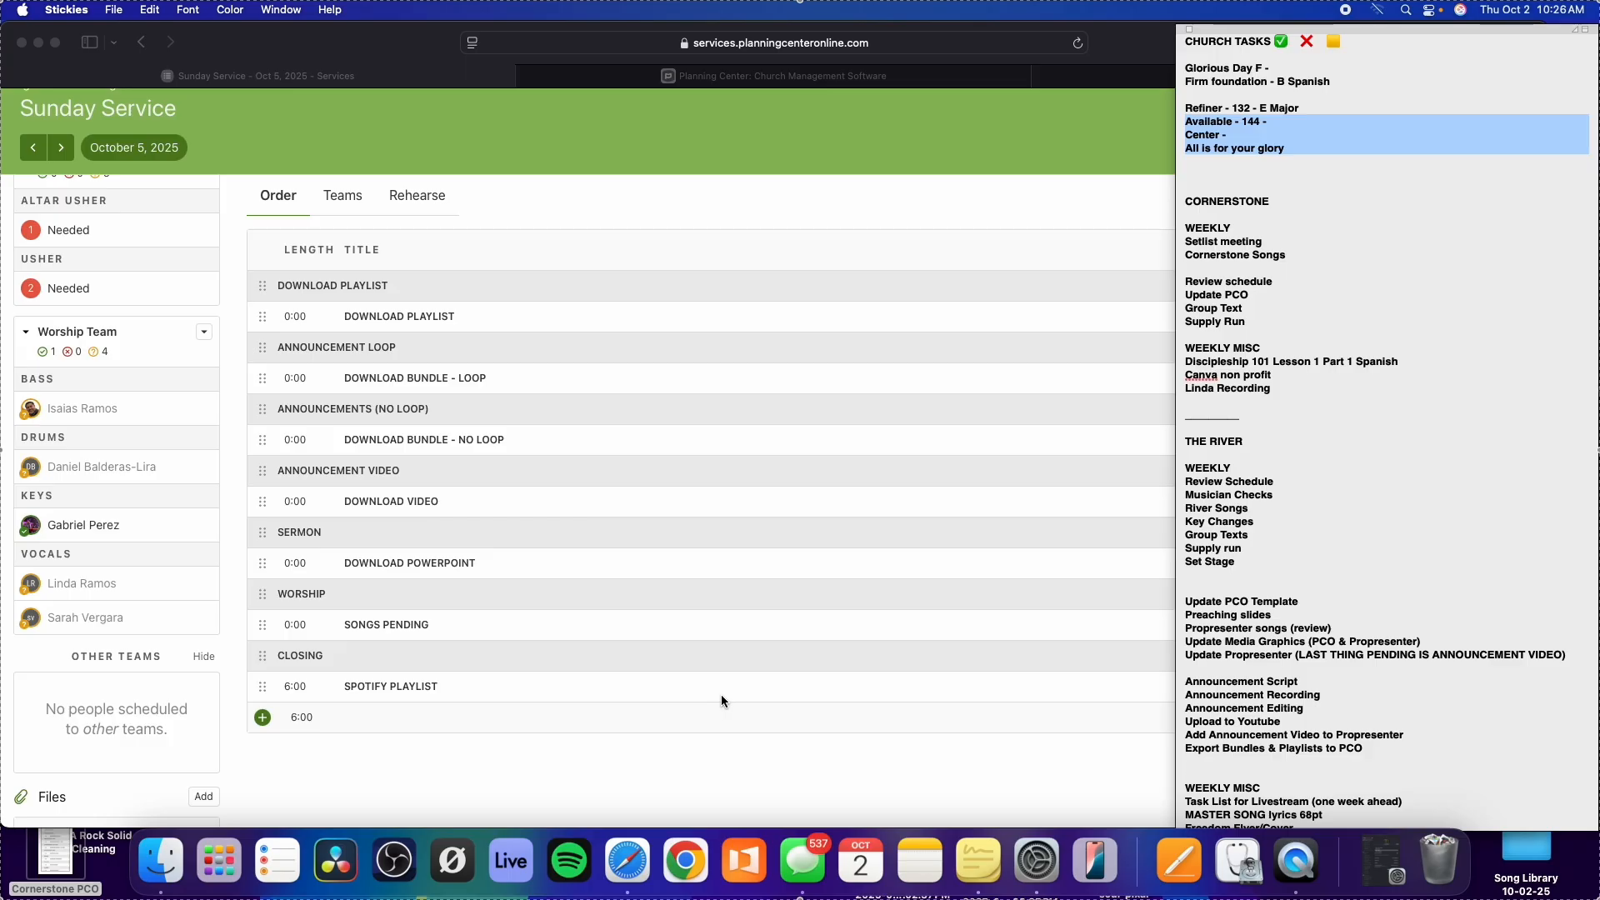
{"action": "left_click", "coordinate": [686, 750]}
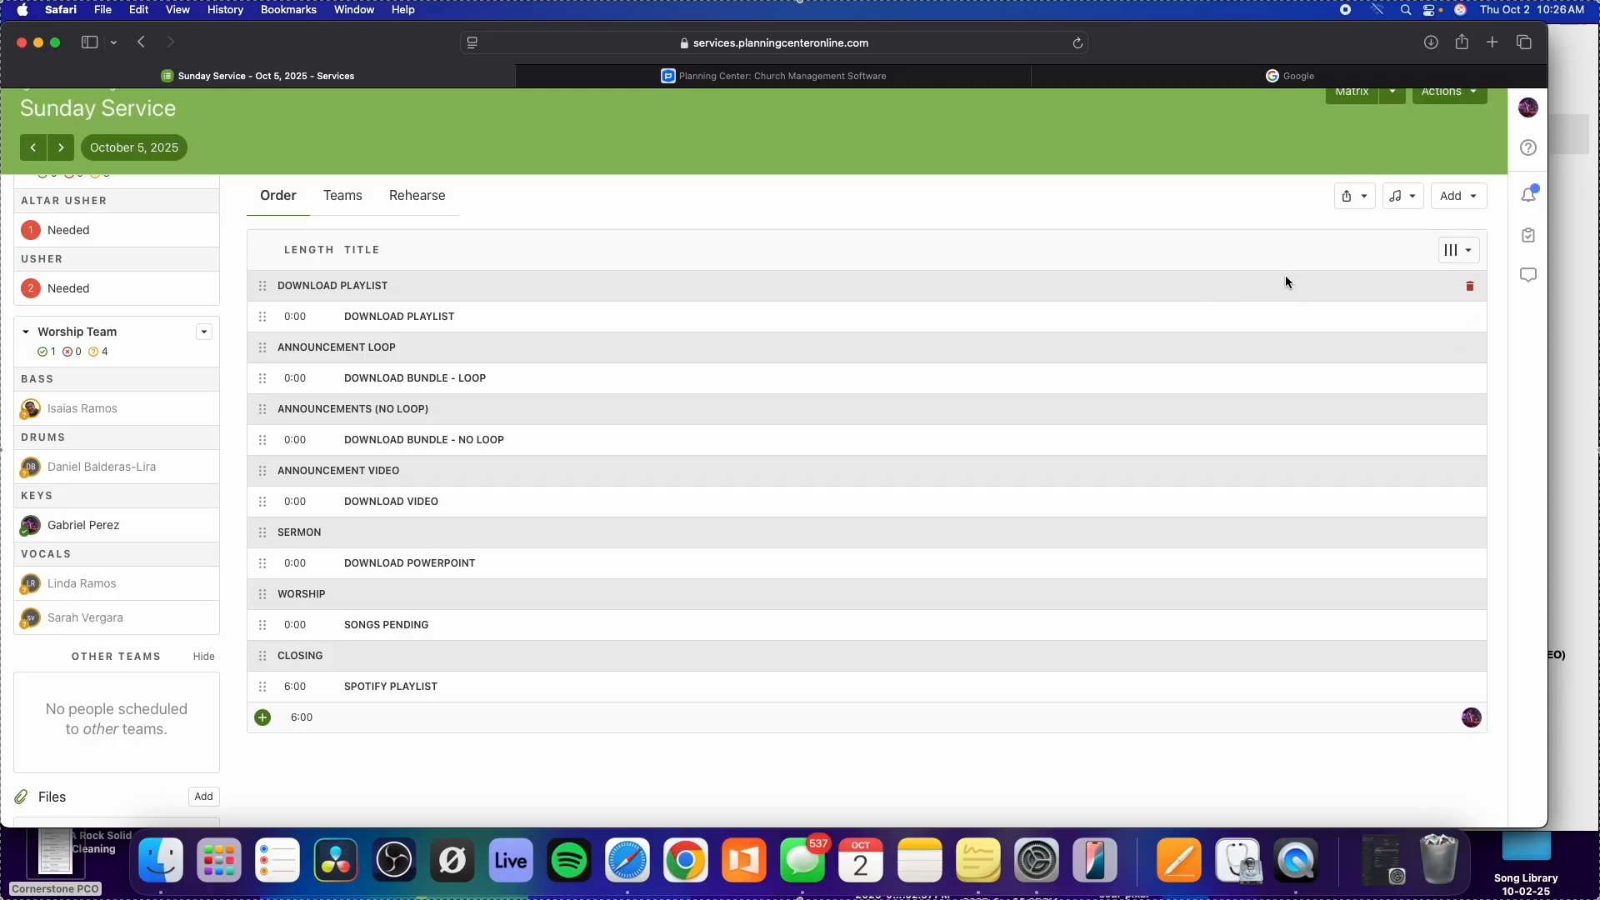
{"action": "scroll", "coordinate": [1453, 196], "scroll_direction": "up", "scroll_amount": 1}
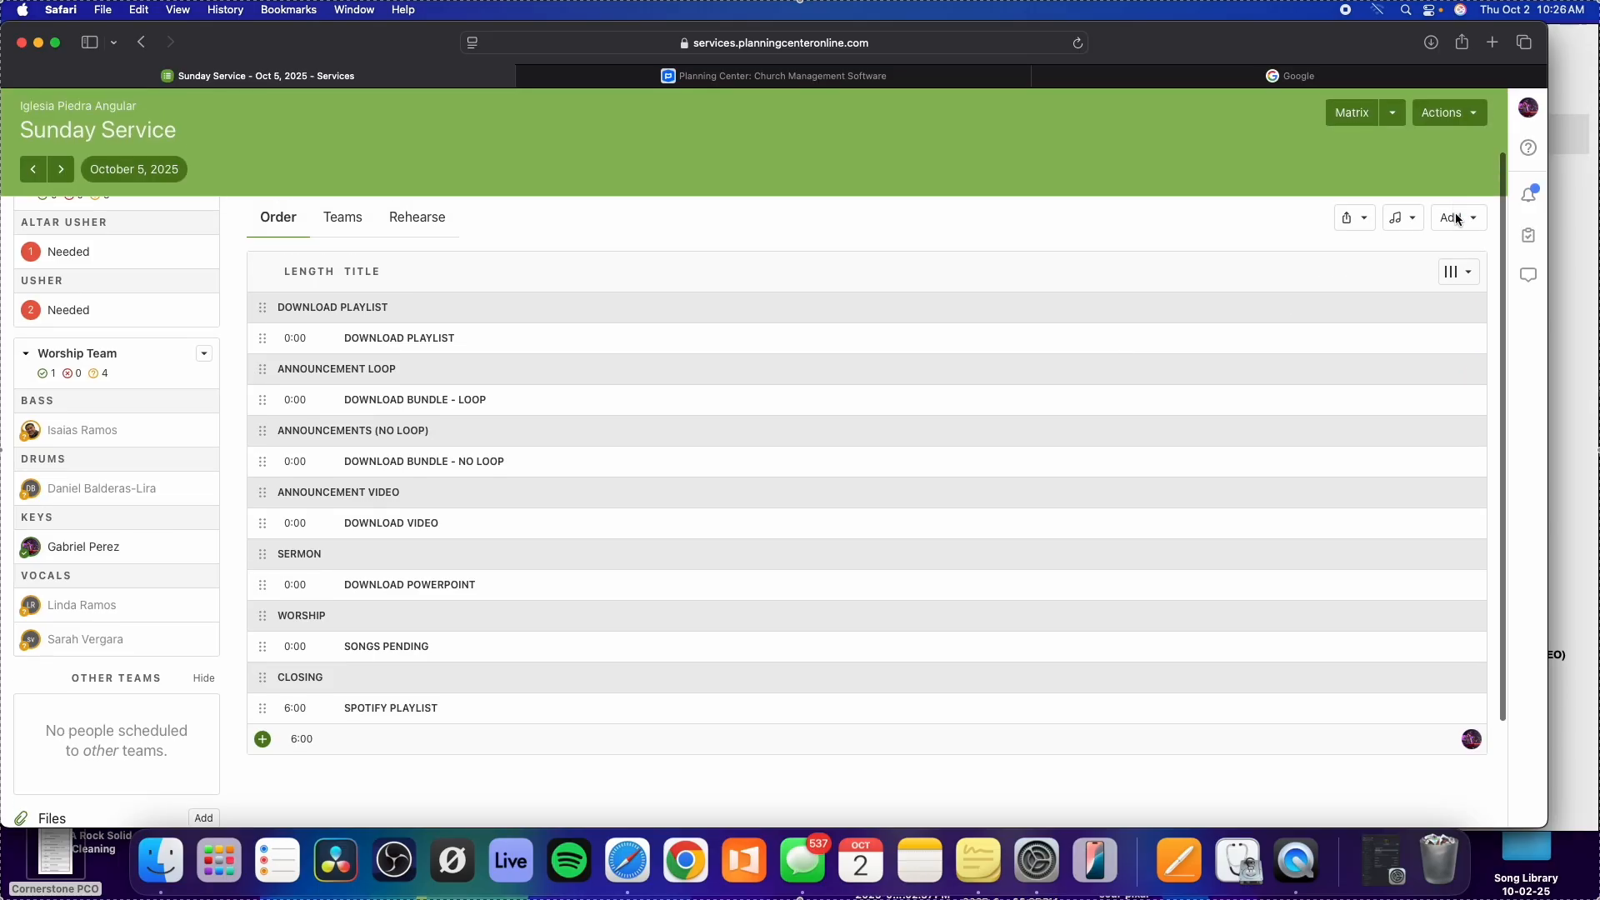
{"action": "left_click", "coordinate": [1454, 217]}
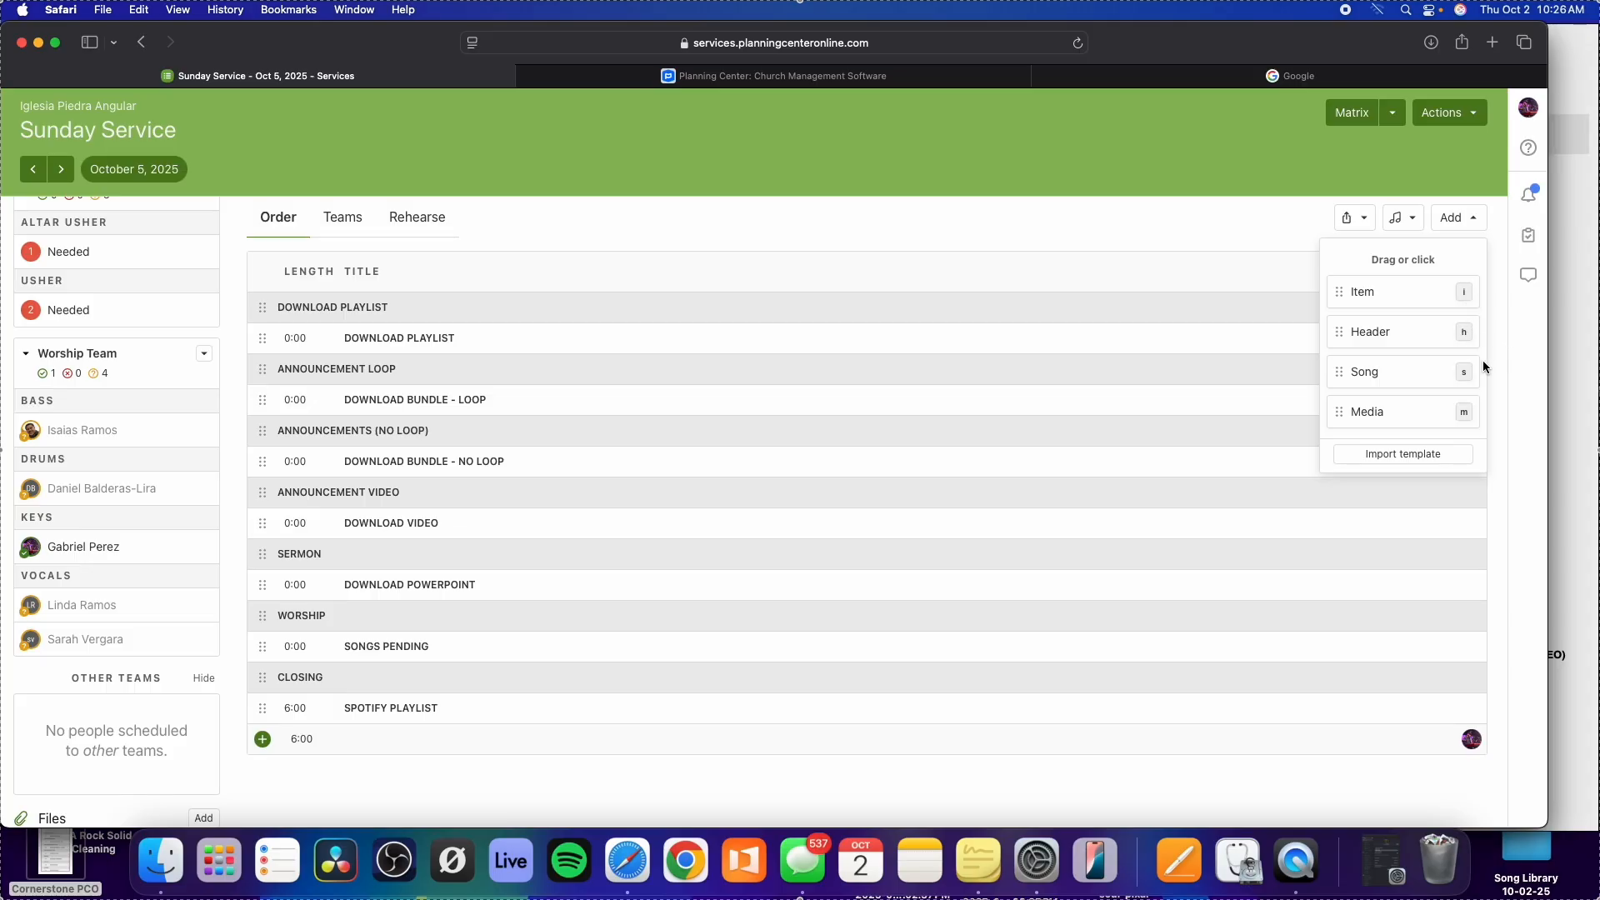
{"action": "left_click", "coordinate": [1206, 214]}
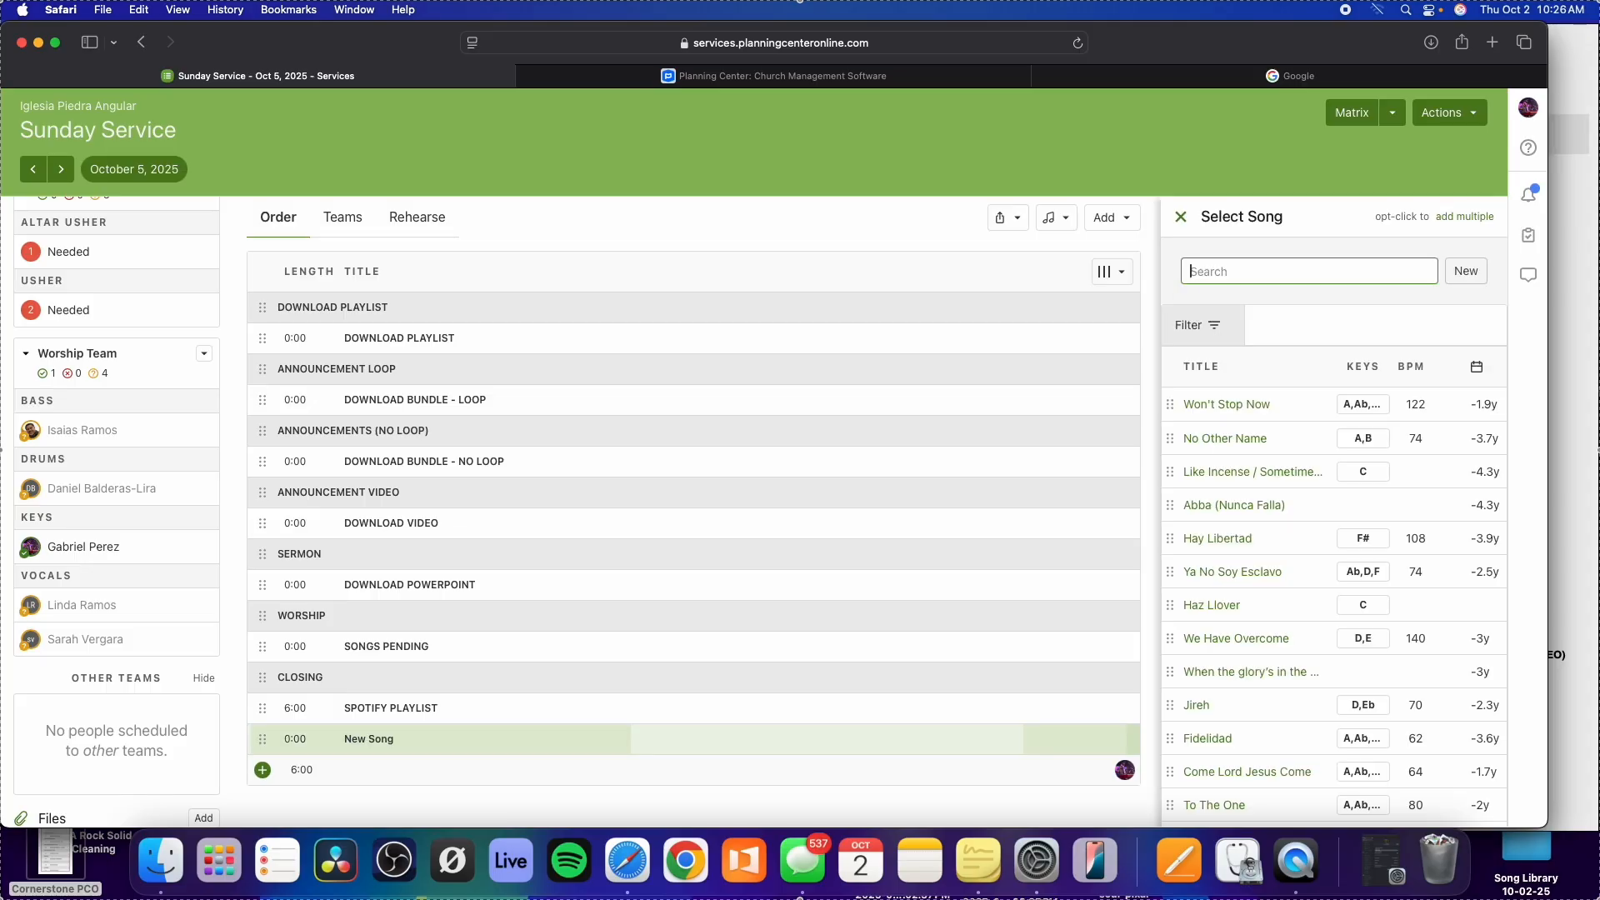
{"action": "left_click", "coordinate": [1182, 217]}
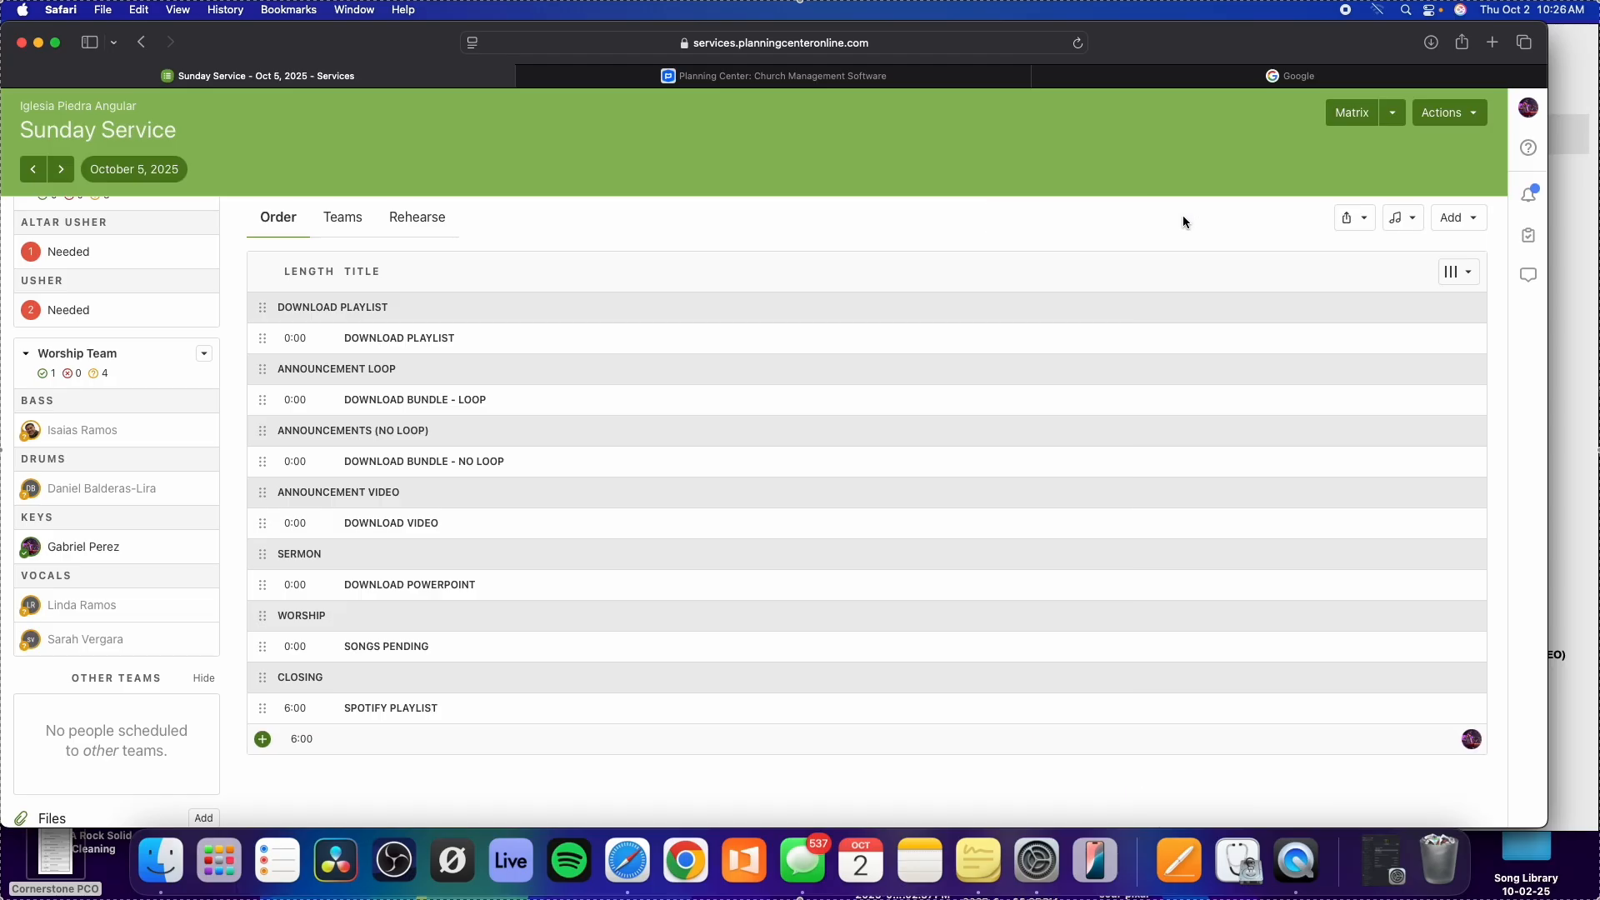
{"action": "left_click", "coordinate": [1443, 217]}
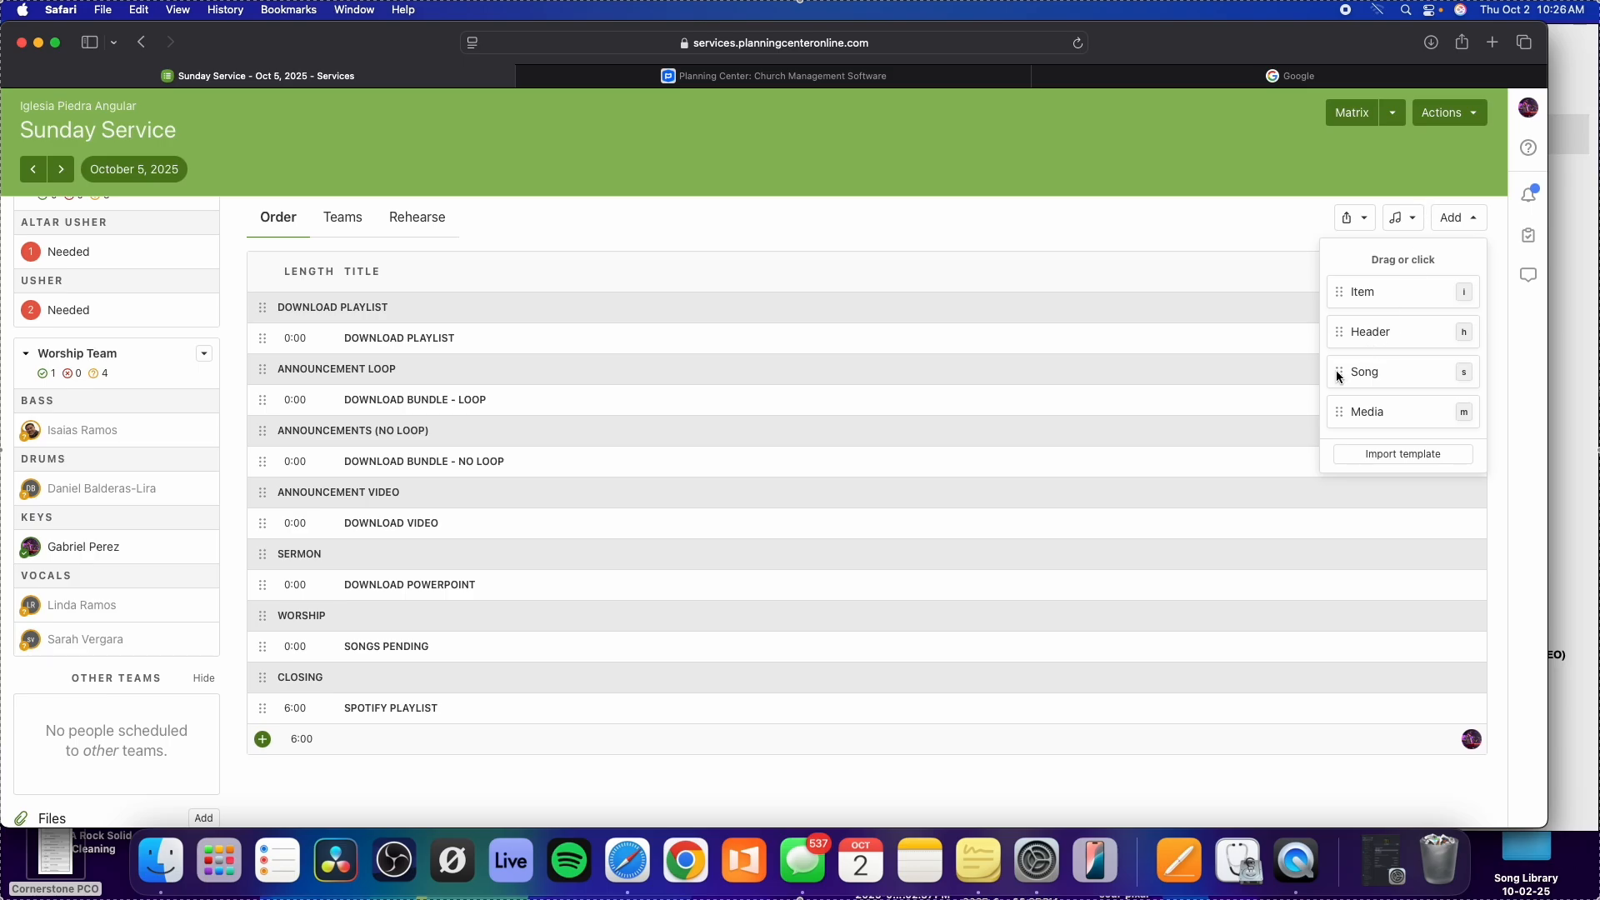
{"action": "left_click_drag", "start_coordinate": [1338, 373], "coordinate": [1366, 347]}
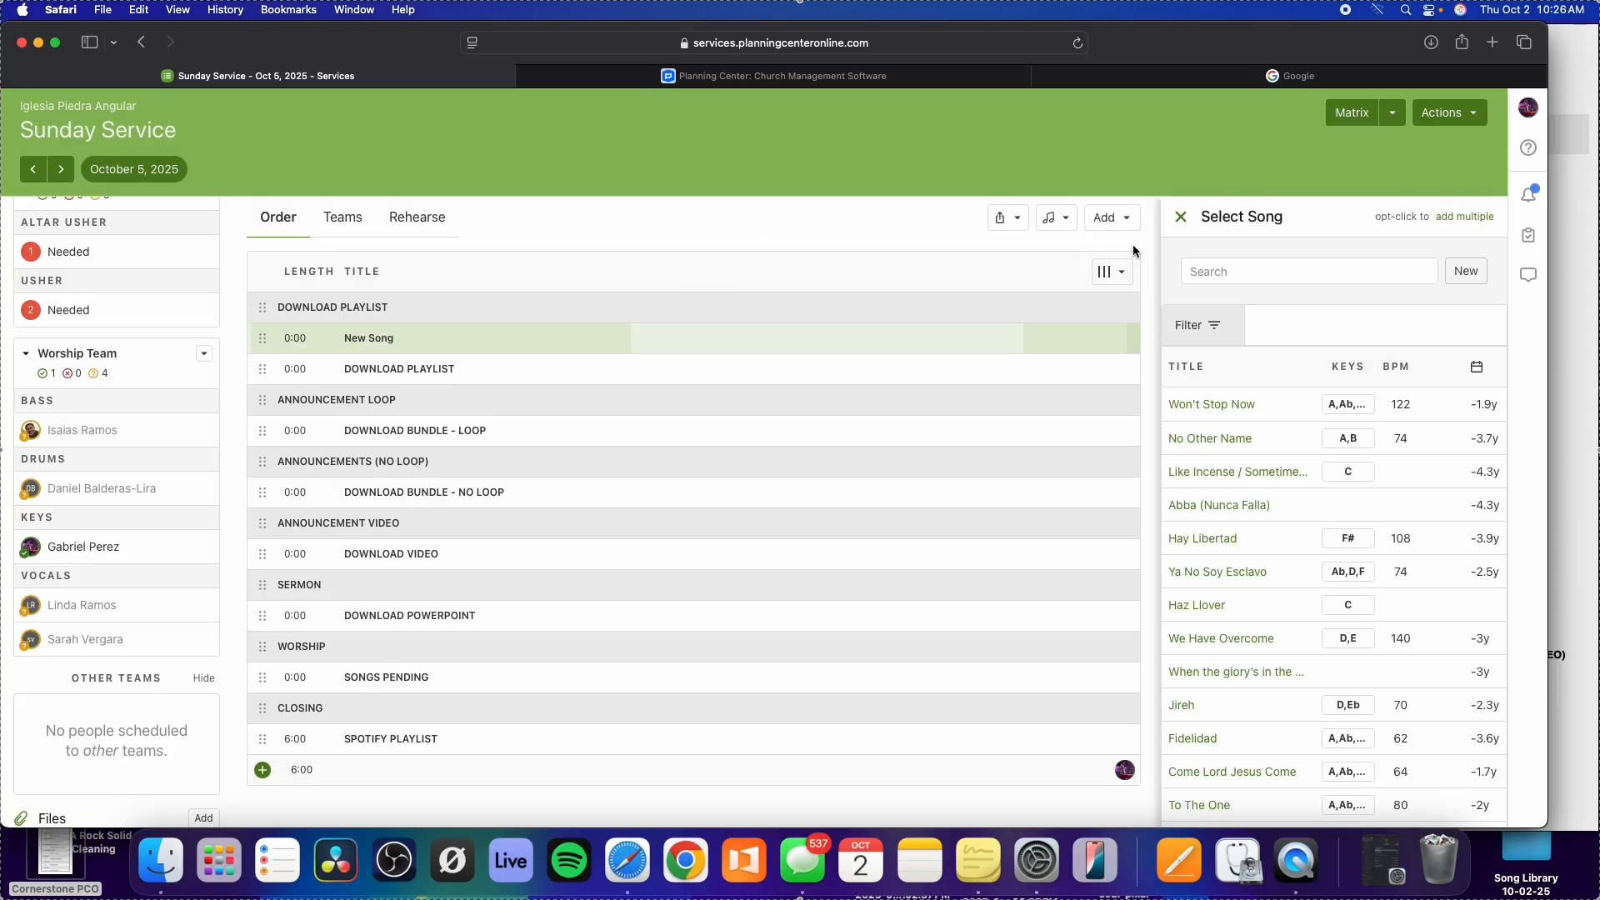
{"action": "left_click", "coordinate": [1180, 217]}
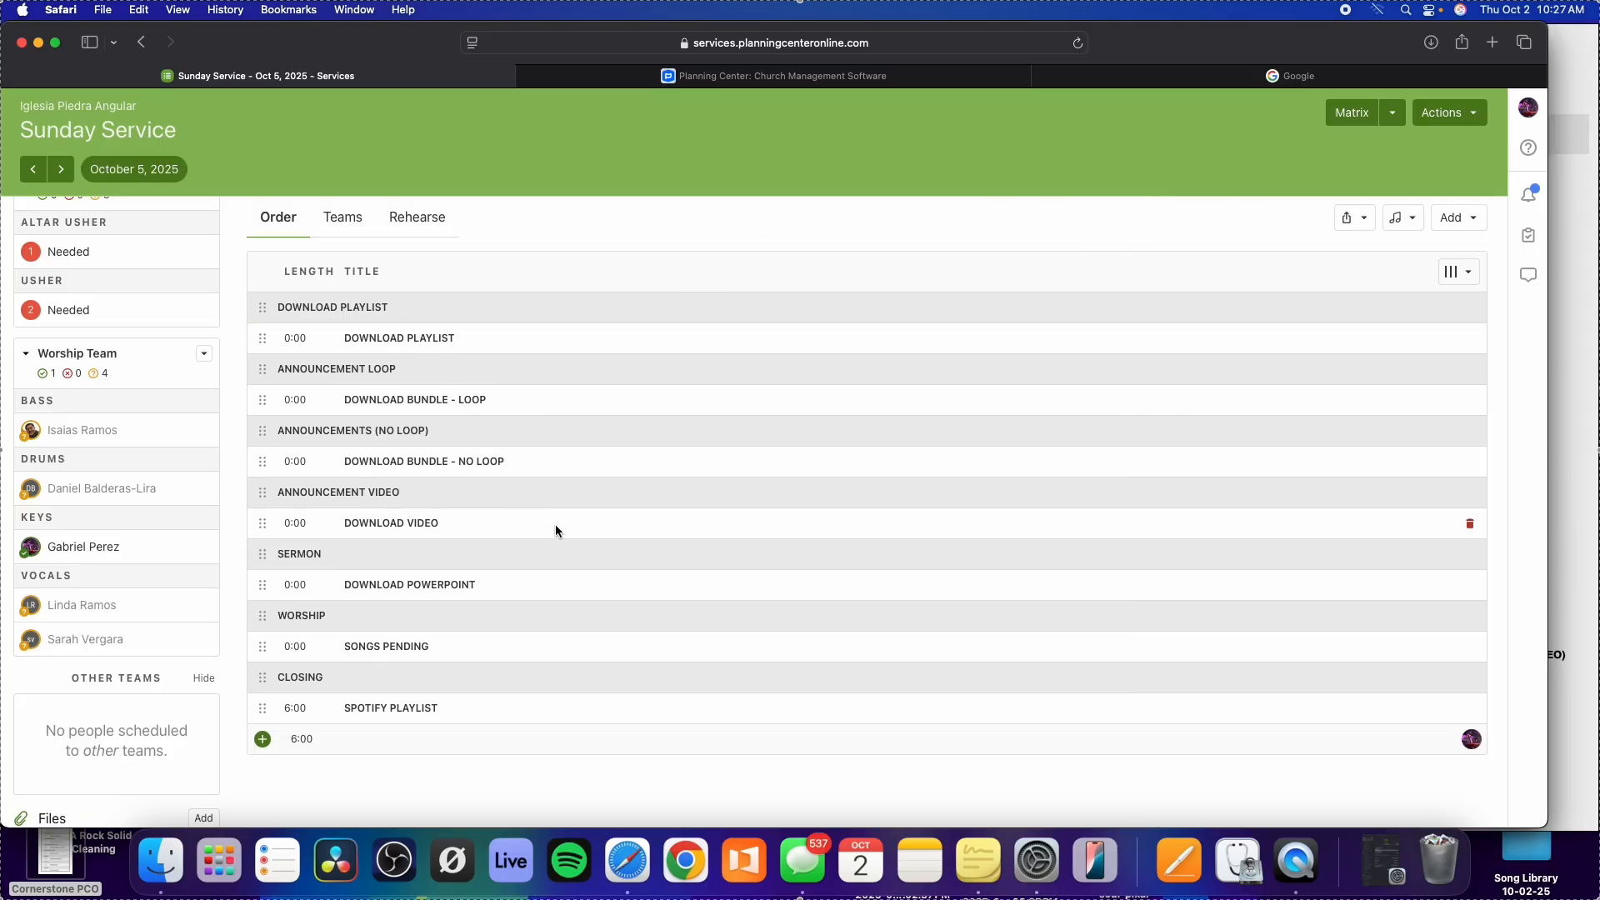
Add the song Glorious Day in the key of F directly under the WORSHIP header of the service order.
{"action": "left_click", "coordinate": [1457, 217]}
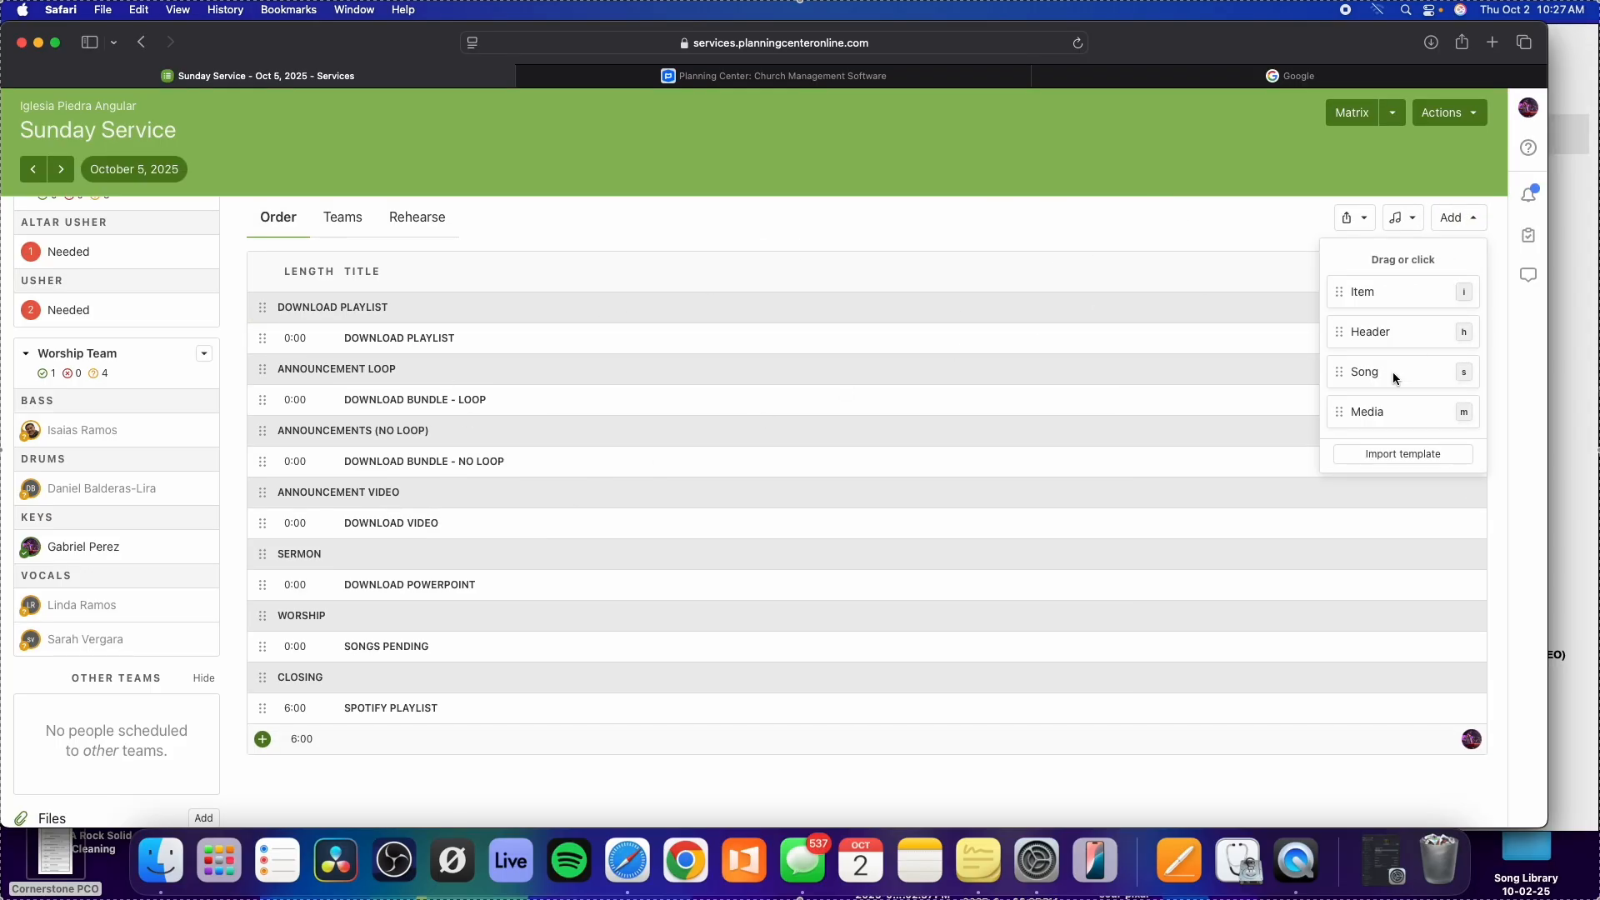
{"action": "left_click_drag", "start_coordinate": [1388, 372], "coordinate": [387, 597]}
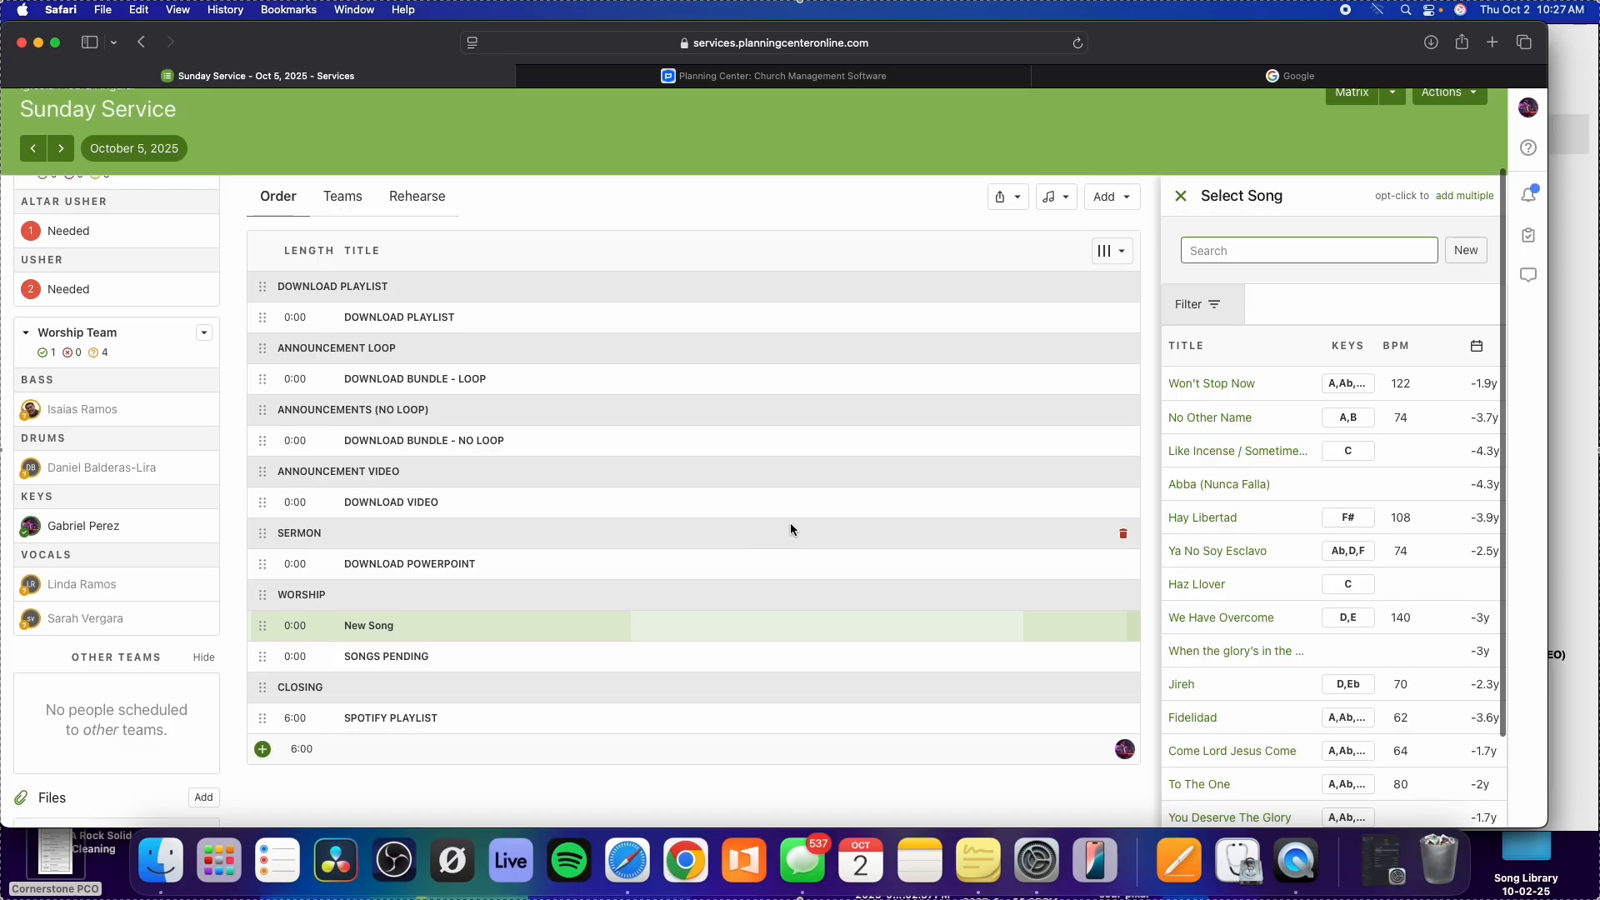
{"action": "left_click", "coordinate": [1283, 253]}
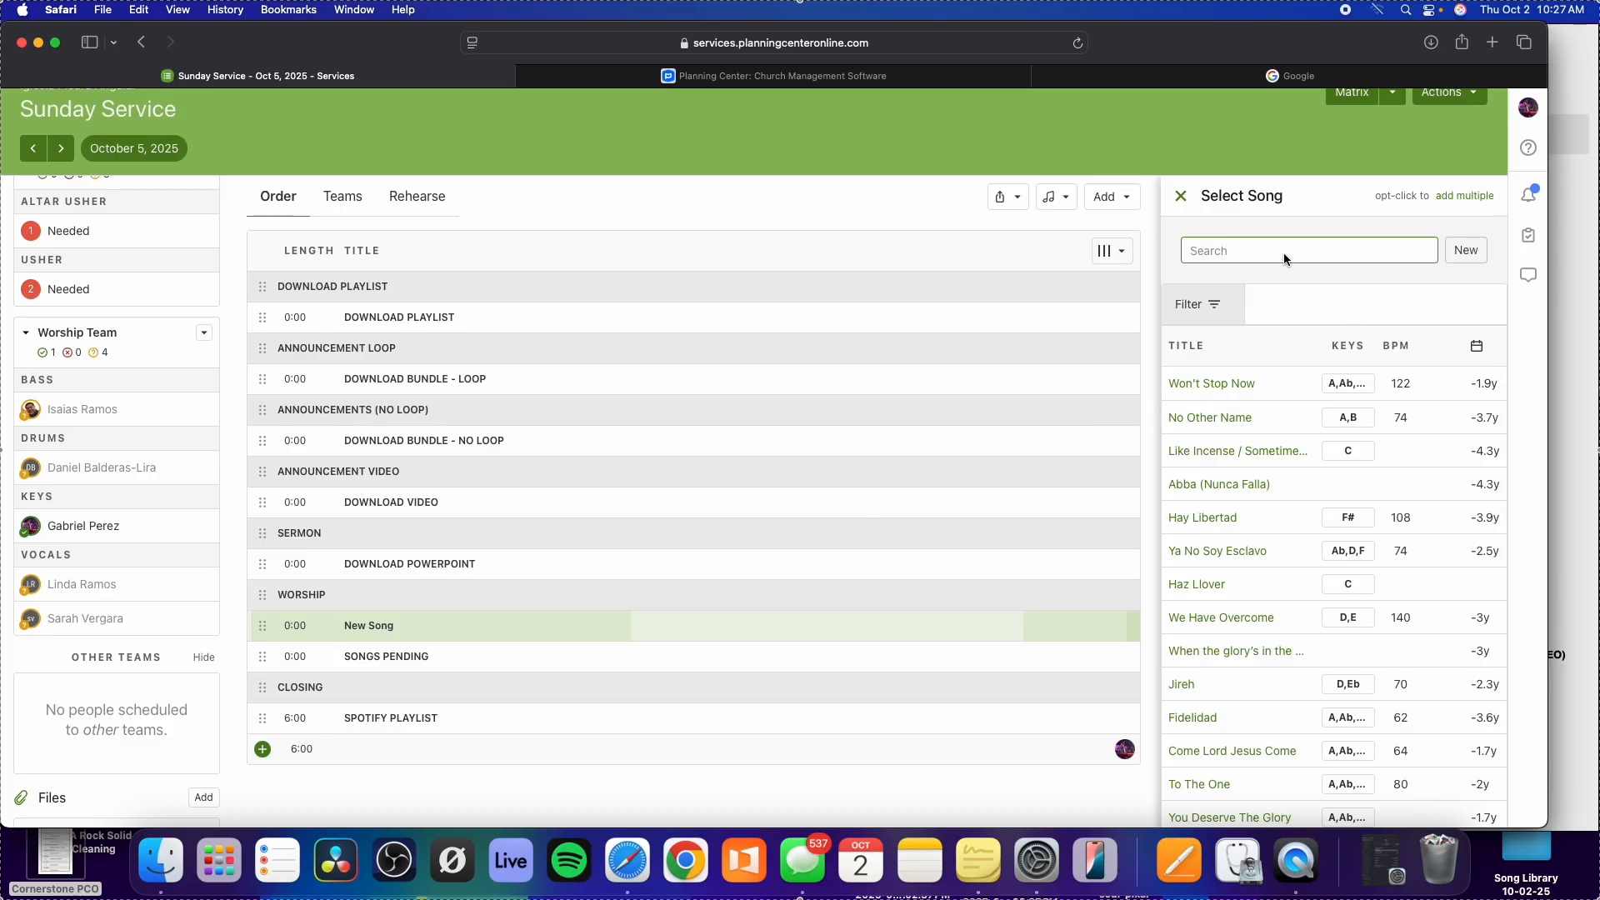
{"action": "type", "text": "Glorious"}
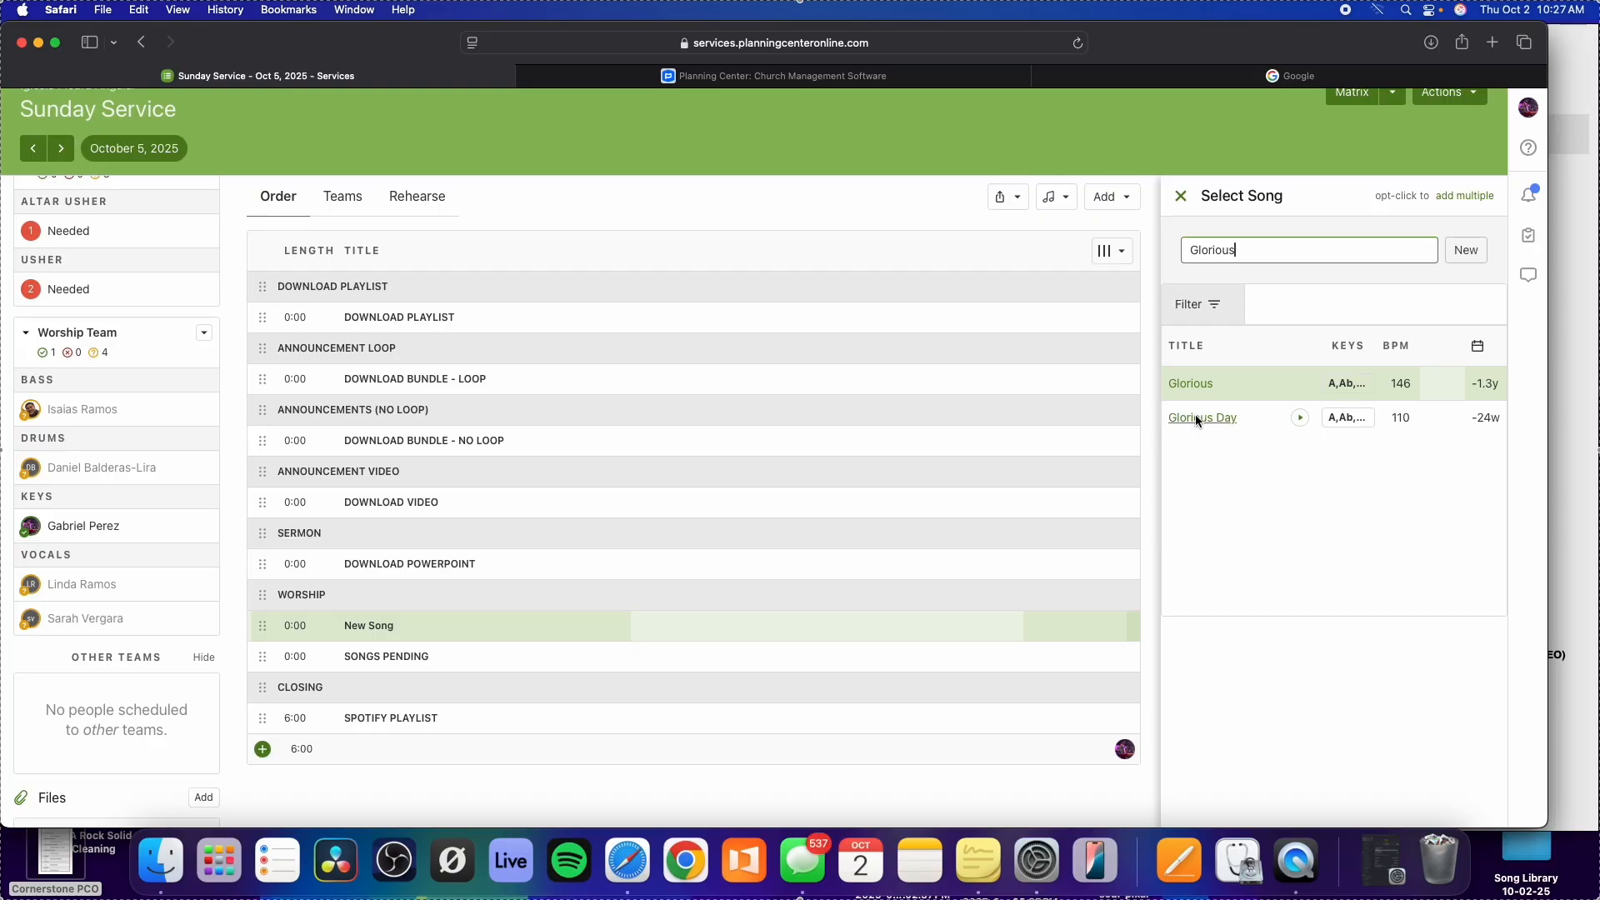
{"action": "left_click", "coordinate": [1344, 417]}
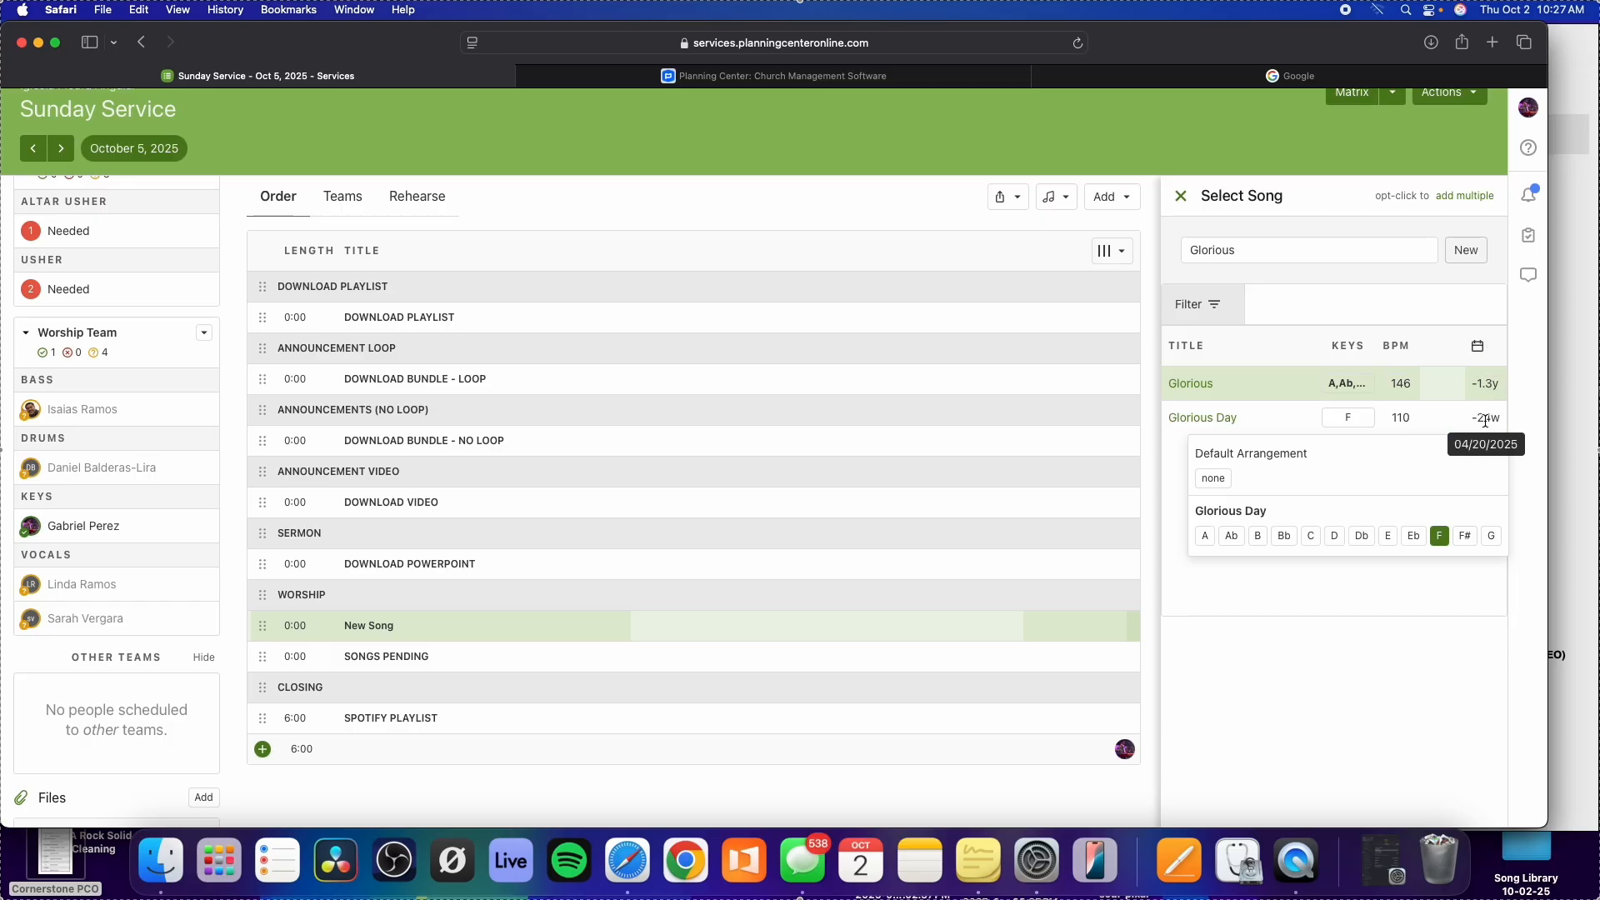
{"action": "left_click", "coordinate": [1438, 537]}
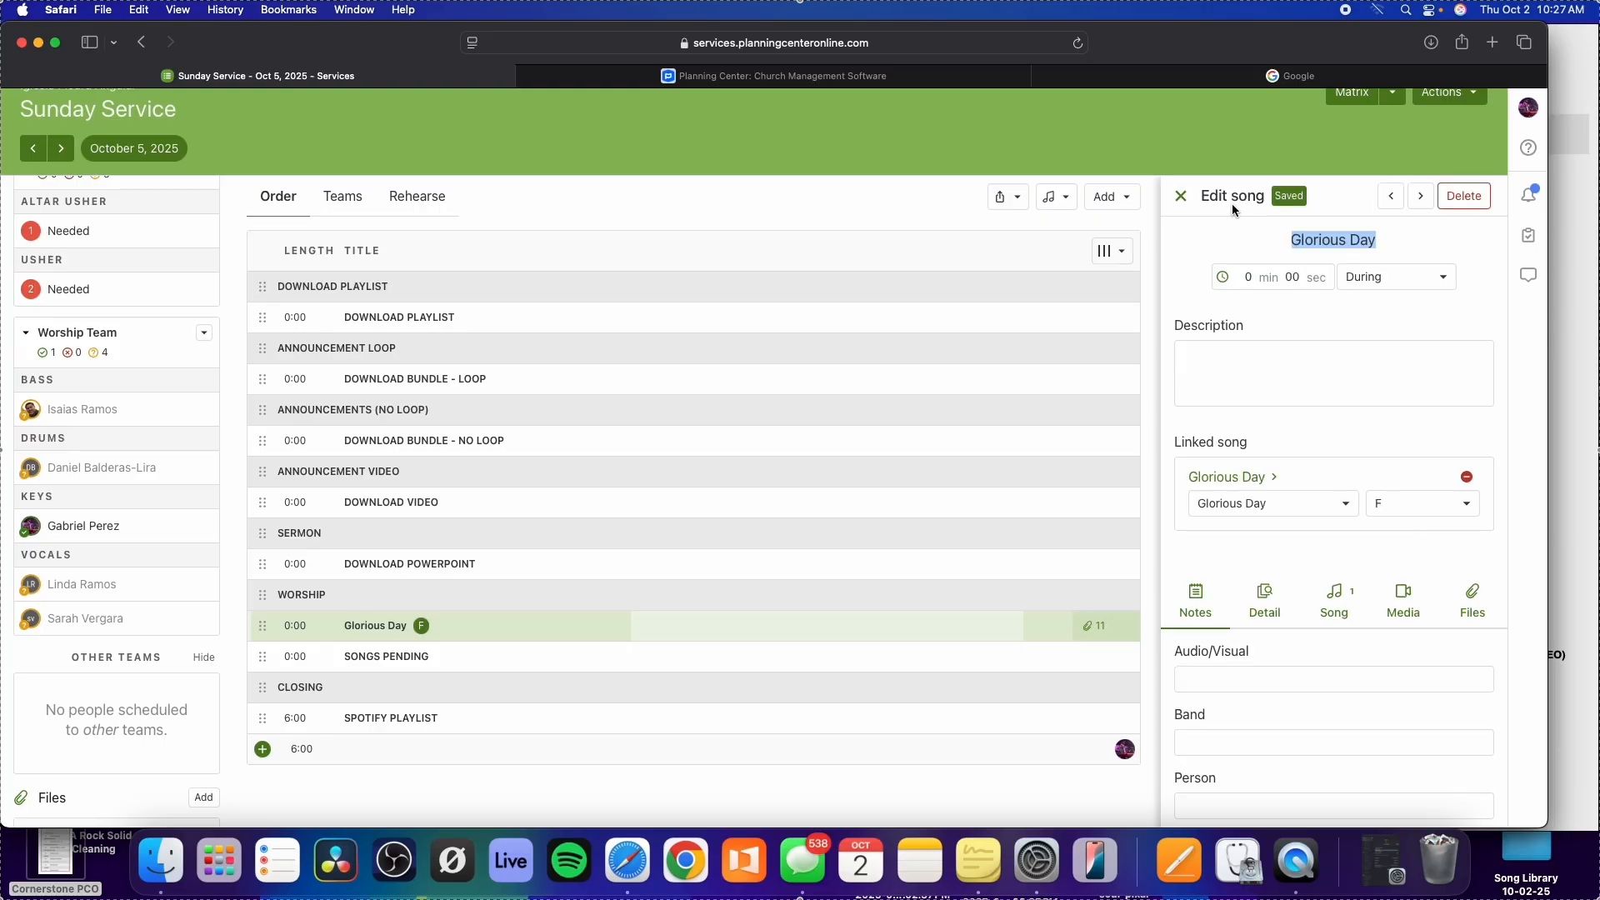
{"action": "left_click", "coordinate": [1180, 197]}
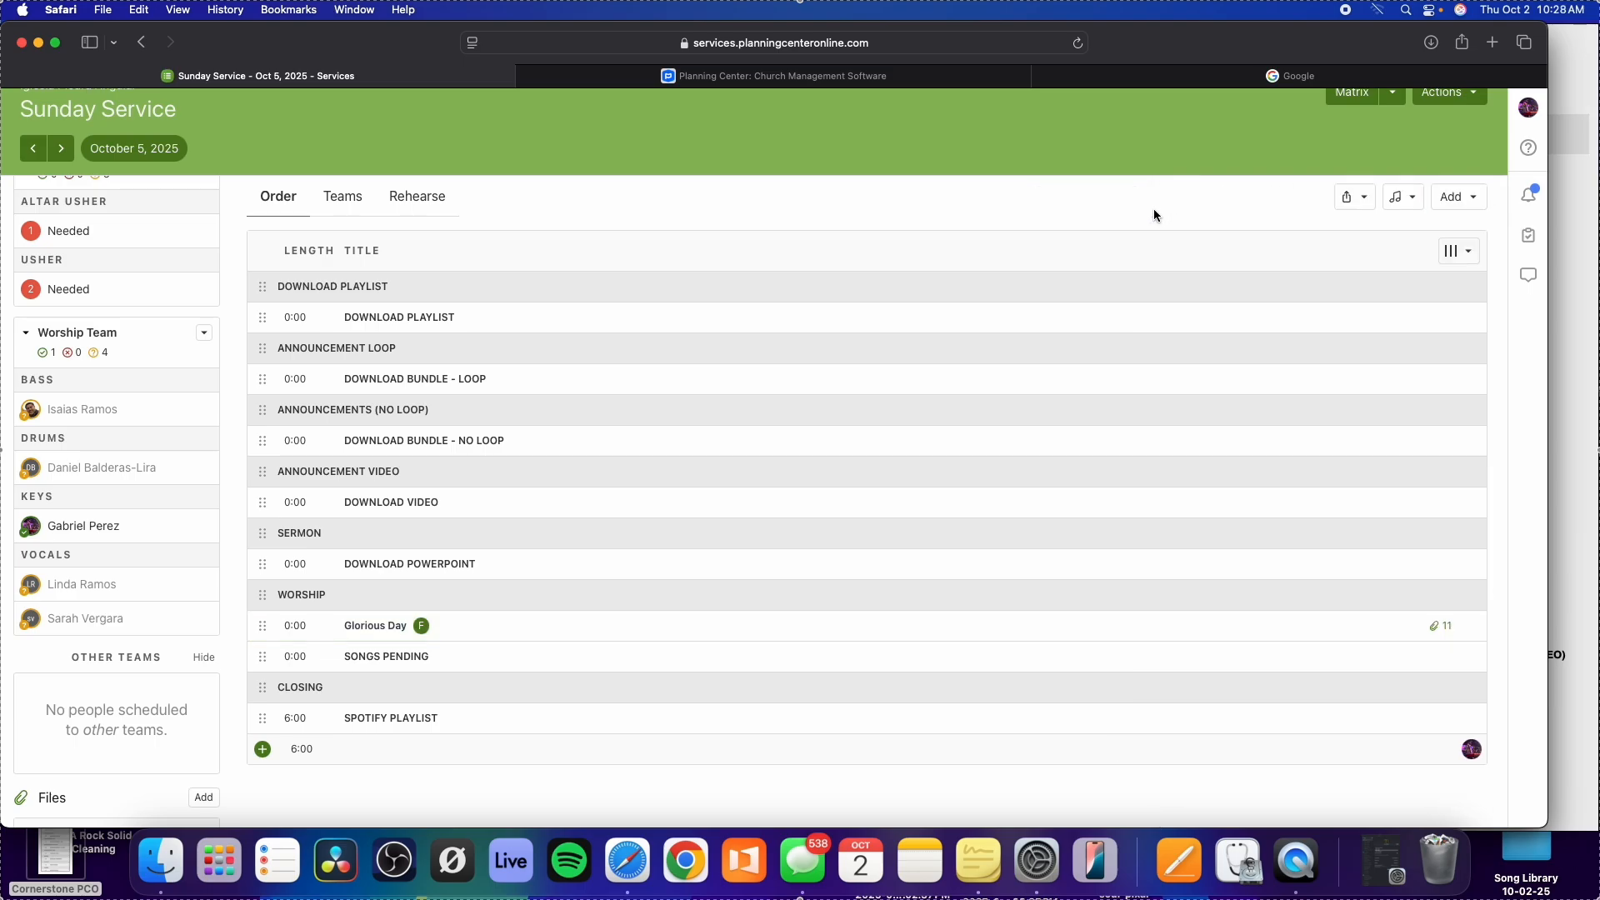
Enter a description for Glorious Day reading "Full Song -" followed by the vocalist's first name and a dash.
{"action": "left_click", "coordinate": [475, 626]}
{"action": "left_click", "coordinate": [1231, 403]}
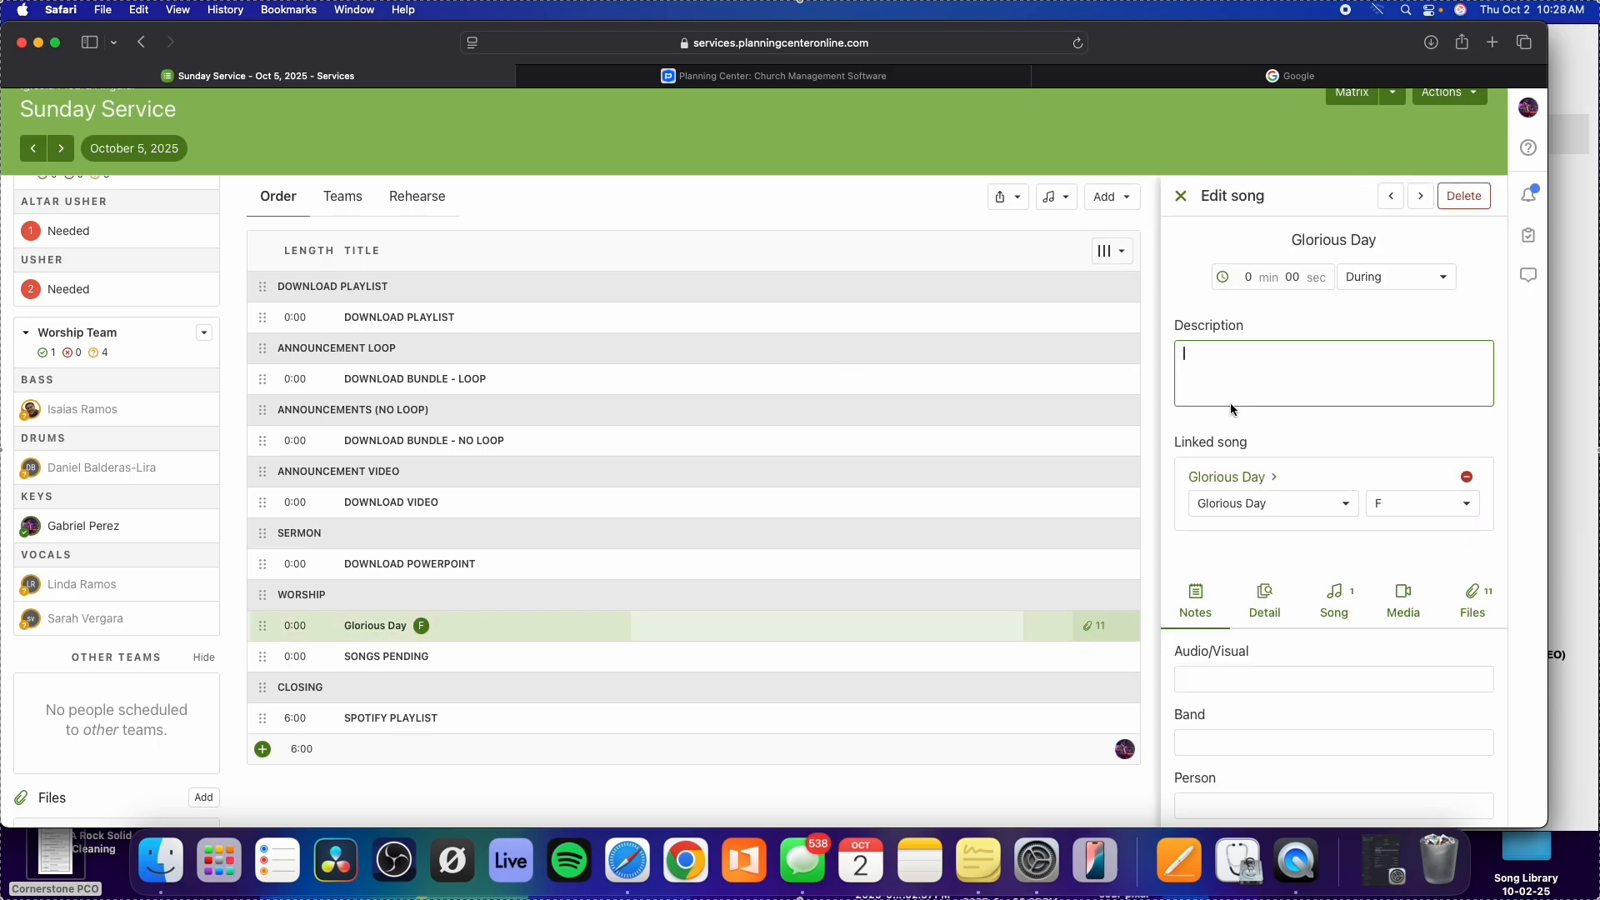
{"action": "type", "text": "Full Song -"}
{"action": "key", "text": "Caps_Lock"}
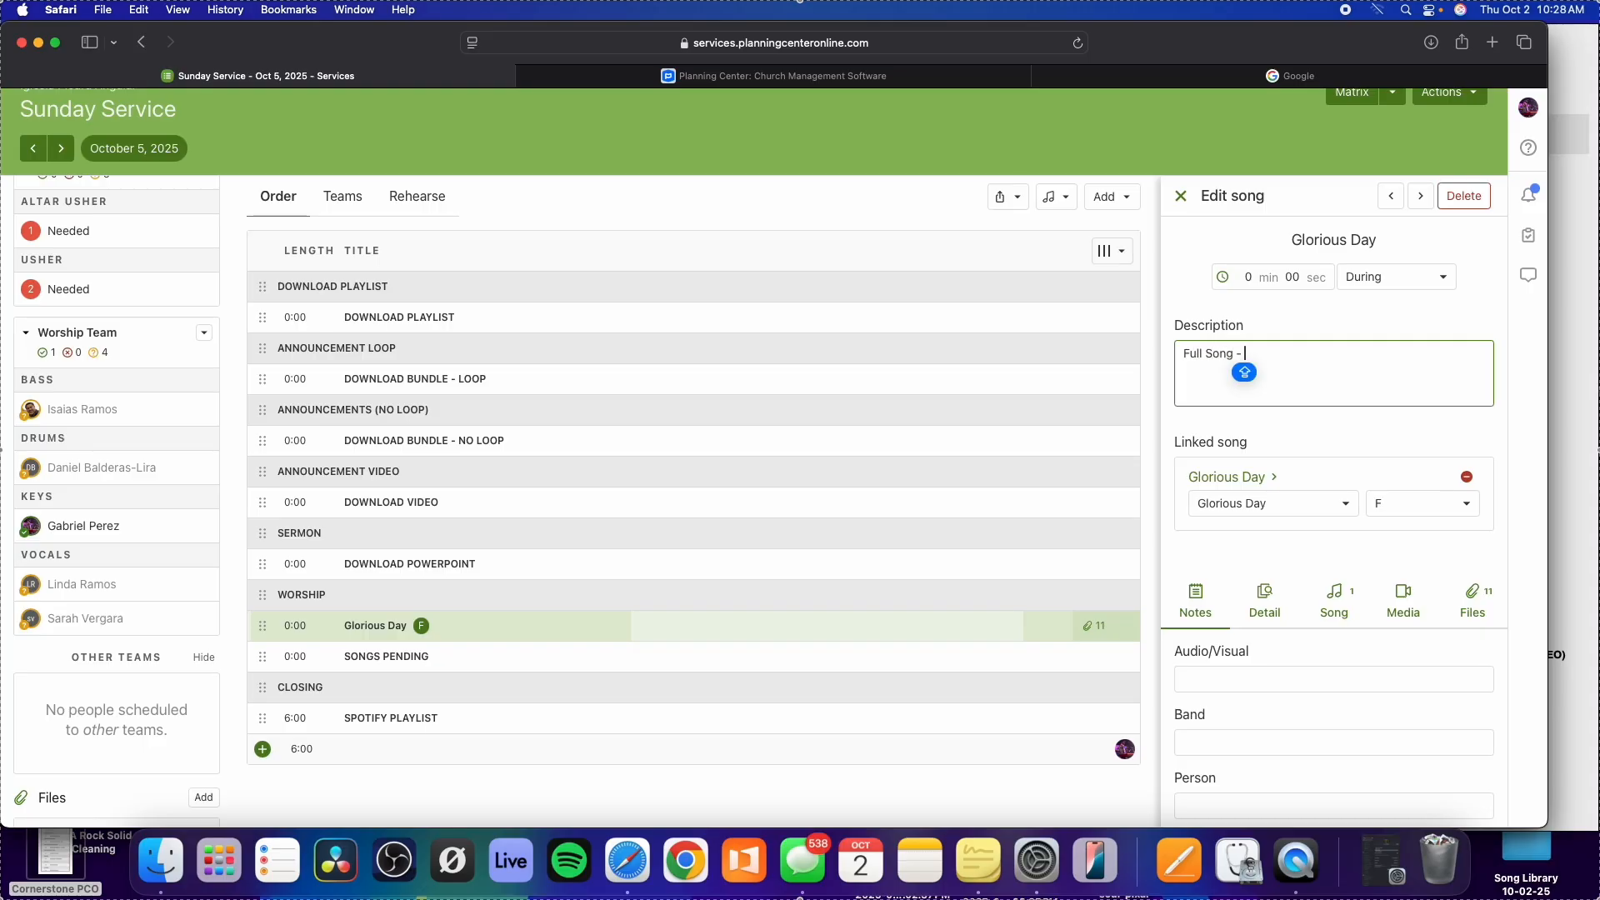
{"action": "type", "text": "Linda -"}
Check the arrangement info of Glorious Day for its tempo.
{"action": "left_click", "coordinate": [1476, 603]}
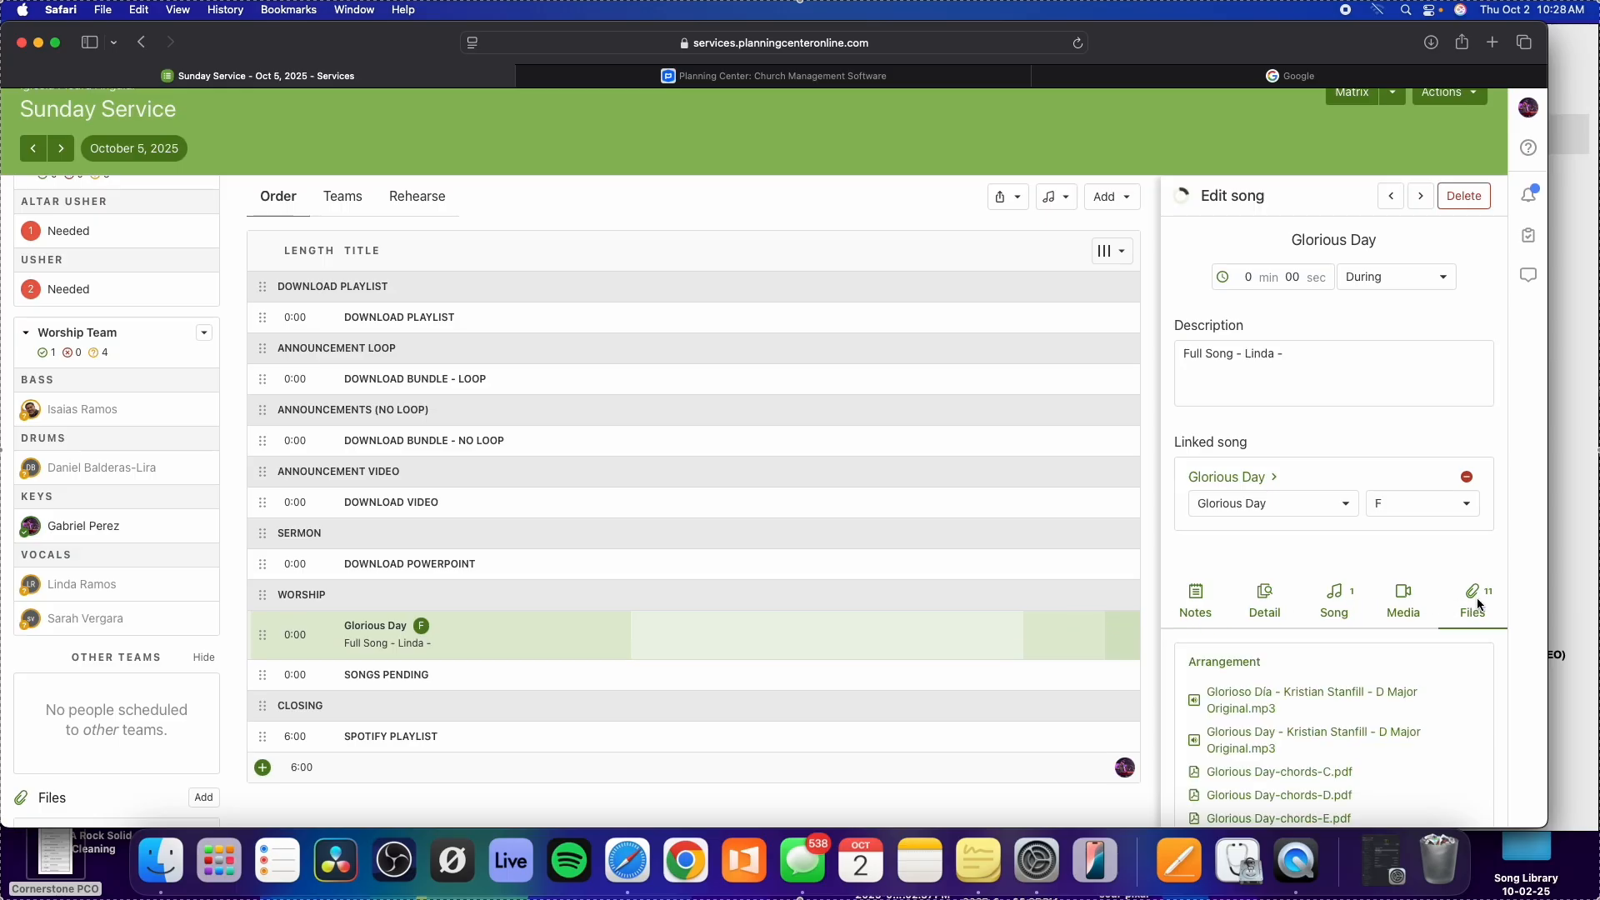
{"action": "left_click", "coordinate": [1334, 604]}
{"action": "scroll", "coordinate": [1334, 604], "scroll_direction": "down", "scroll_amount": 2}
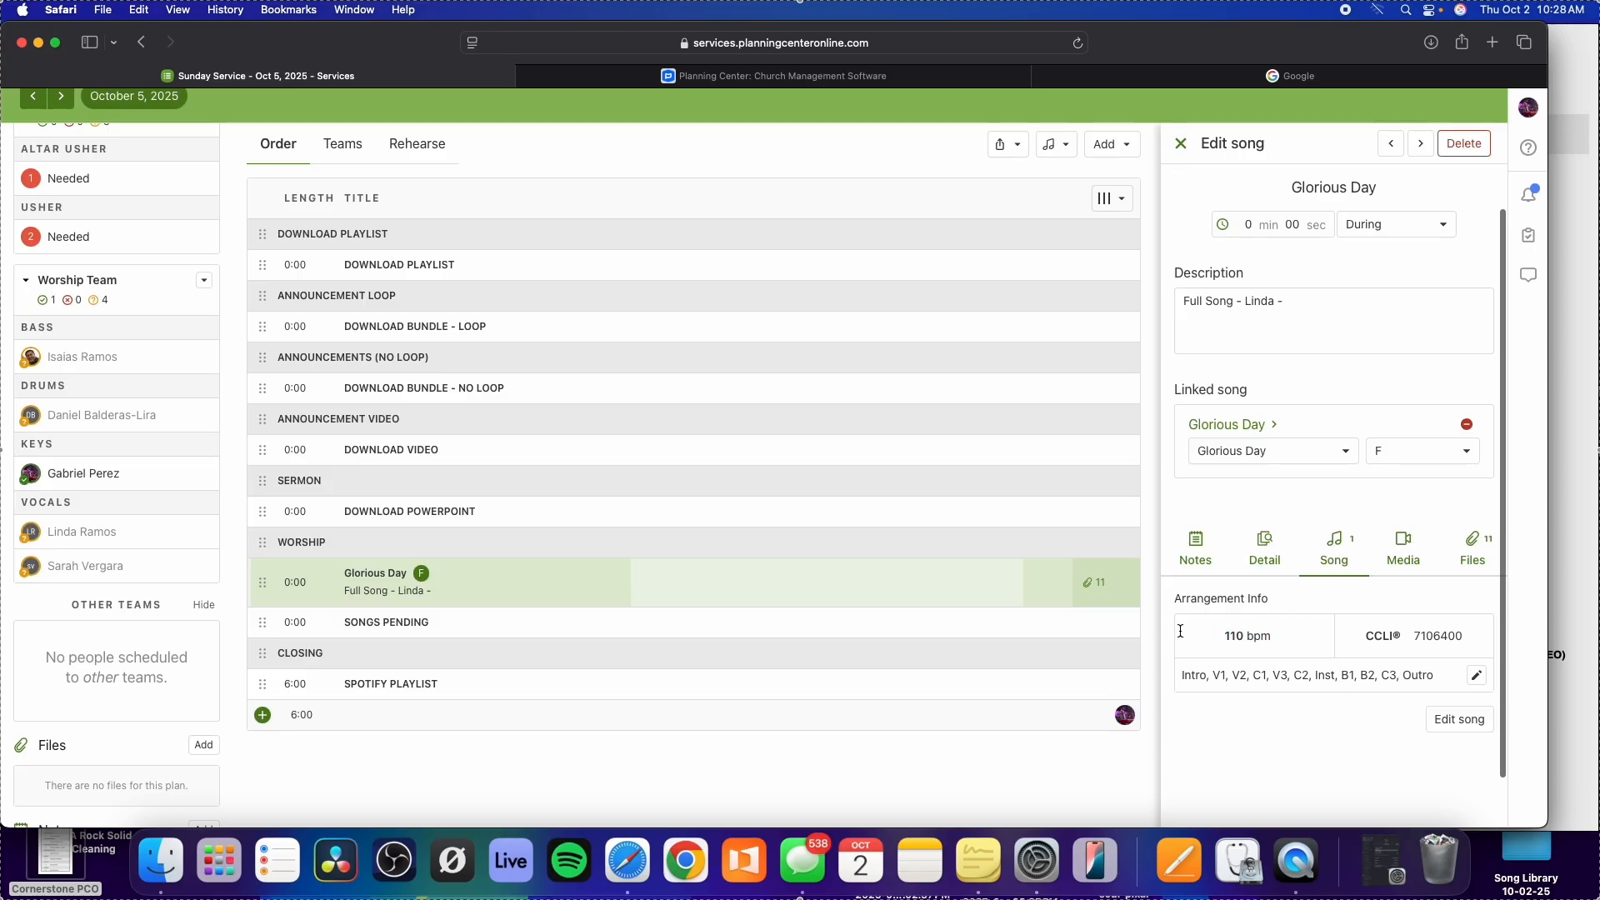
{"action": "mouse_move", "coordinate": [1216, 635]}
{"action": "left_mouse_down"}
{"action": "mouse_move", "coordinate": [1293, 632]}
{"action": "mouse_move", "coordinate": [1210, 635]}
{"action": "left_mouse_up"}
Preview the attached Glorious Day-chords-C.pdf, check its key, tempo and time line, and close the preview.
{"action": "left_click", "coordinate": [1473, 548]}
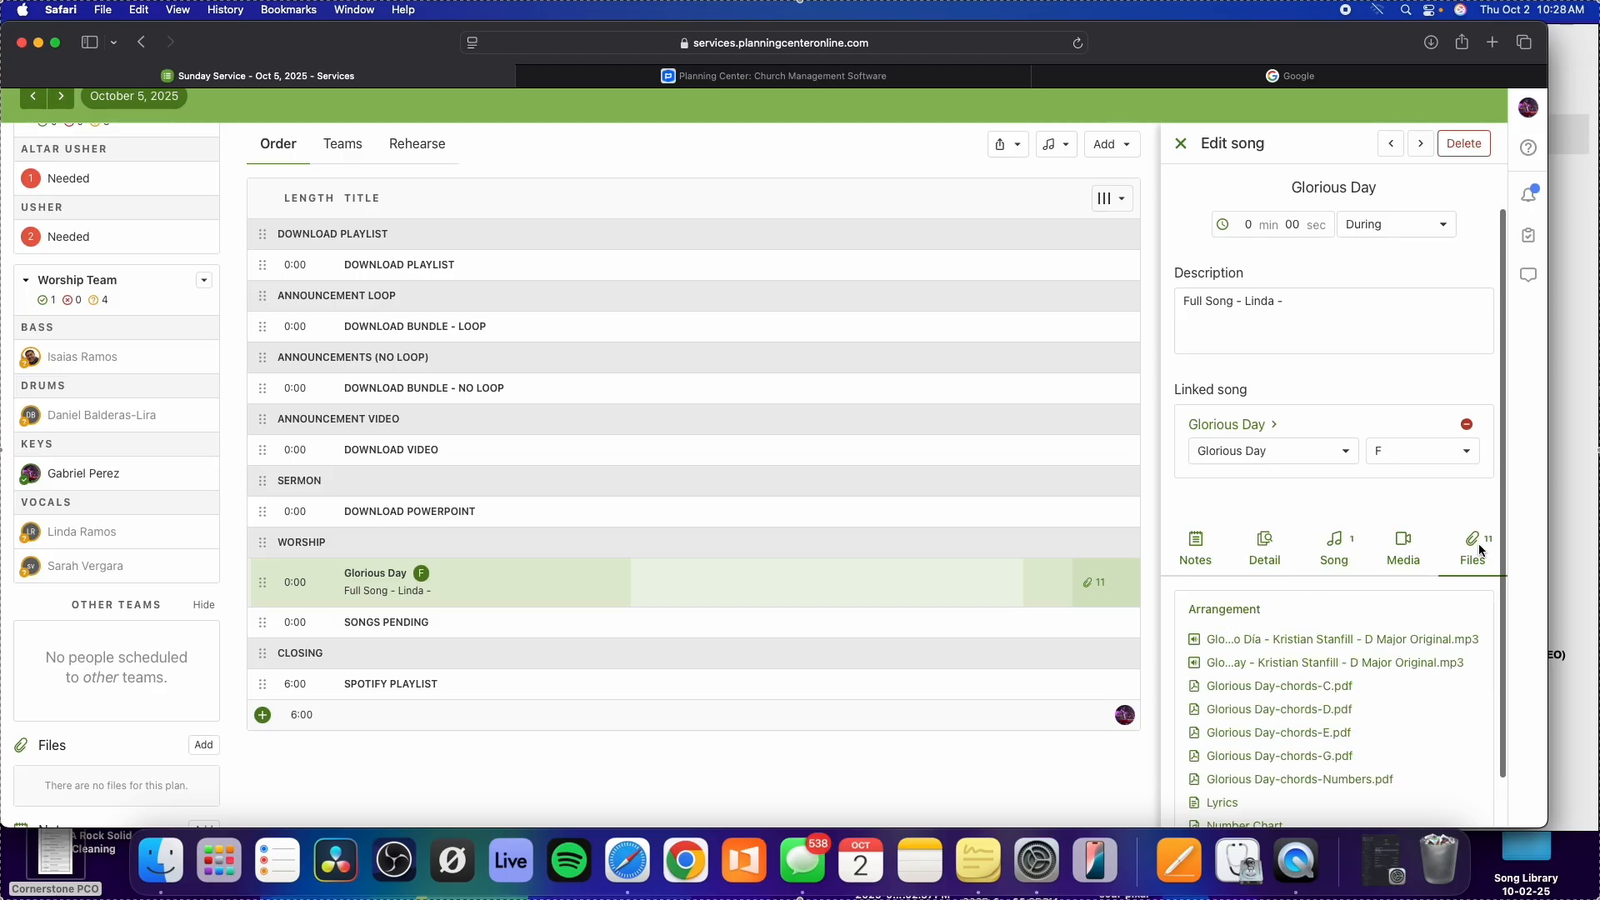
{"action": "scroll", "coordinate": [1417, 583], "scroll_direction": "down", "scroll_amount": 3}
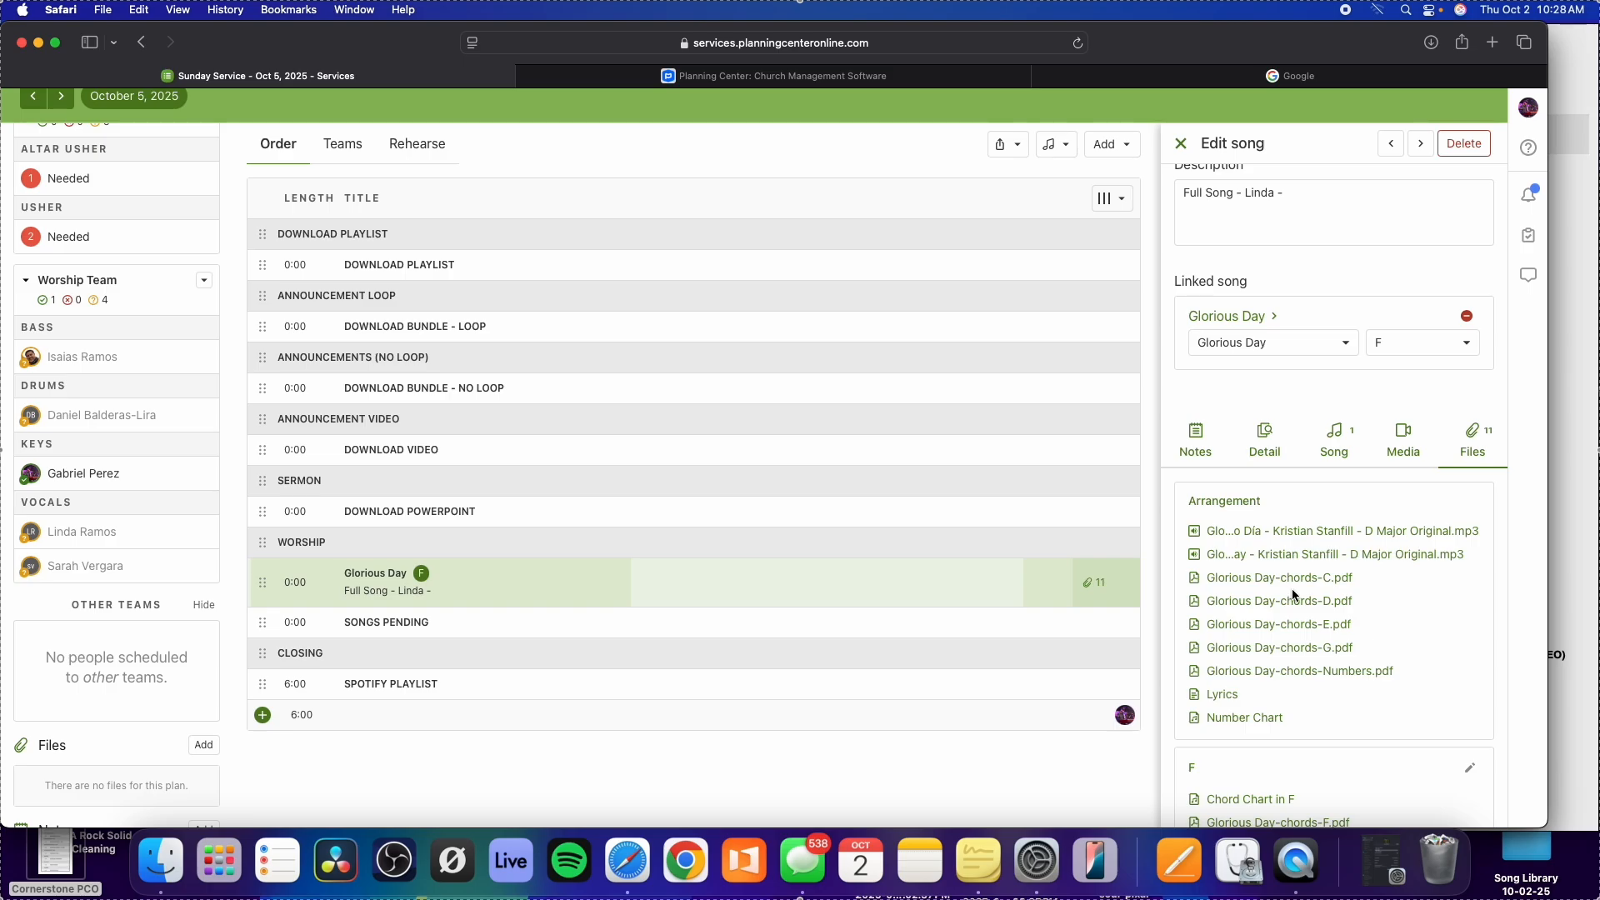
{"action": "mouse_move", "coordinate": [1307, 583]}
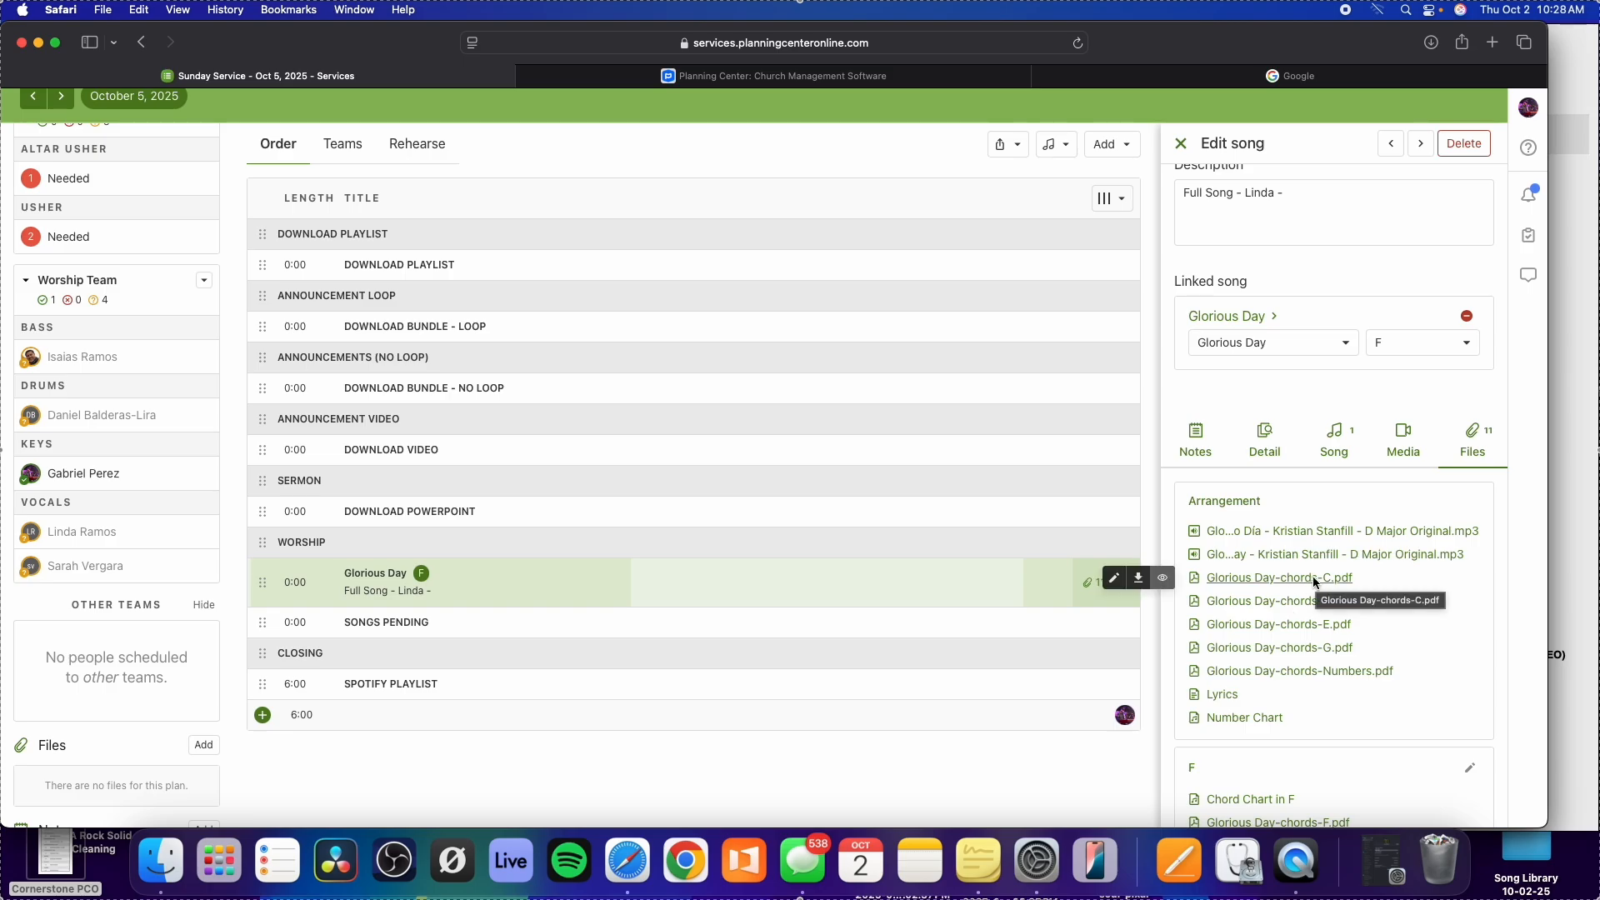
{"action": "left_click", "coordinate": [1286, 579]}
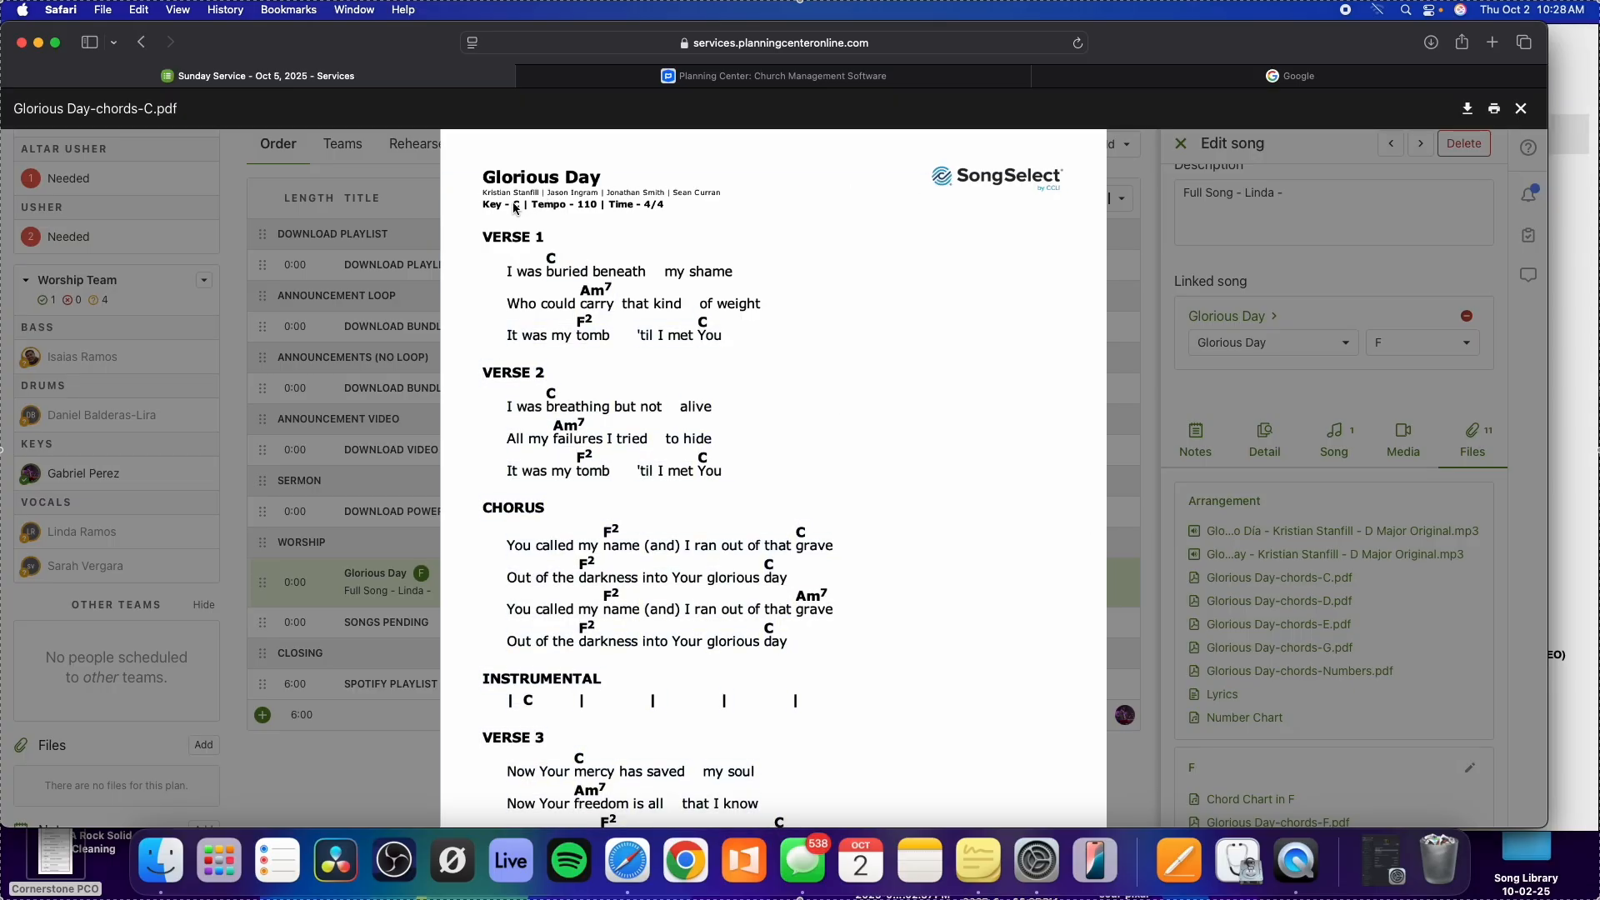
{"action": "left_click_drag", "start_coordinate": [513, 206], "coordinate": [599, 206]}
{"action": "left_click", "coordinate": [1305, 204]}
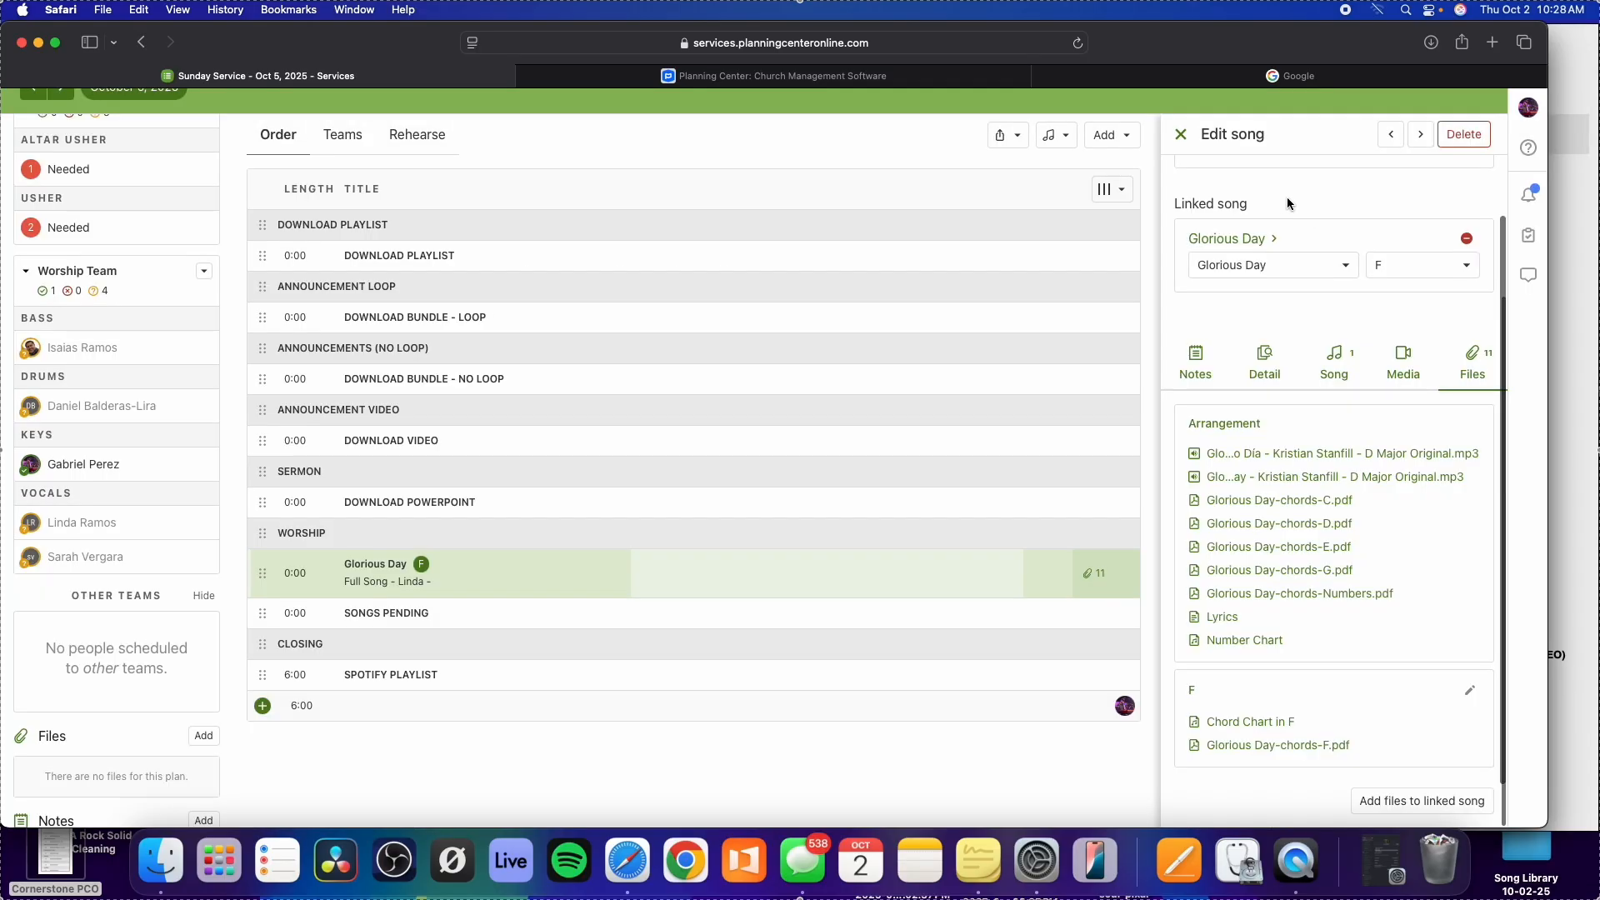
Append 110 to the Glorious Day description, close the song's details, and briefly consult the setlist note before returning to the plan.
{"action": "scroll", "coordinate": [1294, 451], "scroll_direction": "up", "scroll_amount": 2}
{"action": "left_click", "coordinate": [1303, 187]}
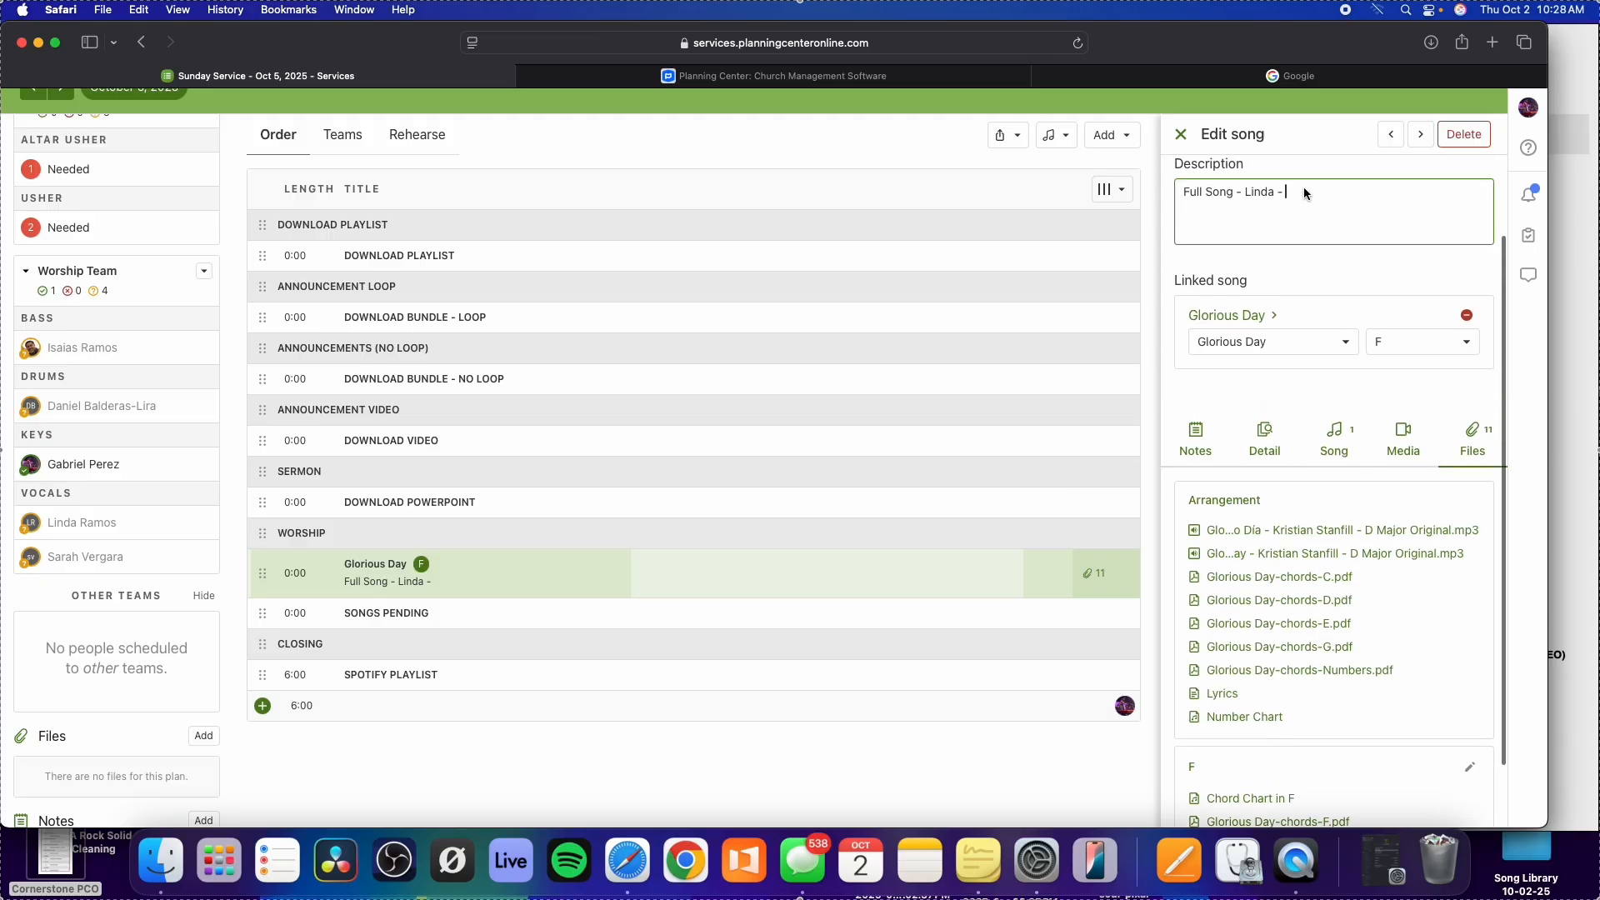
{"action": "type", "text": "110"}
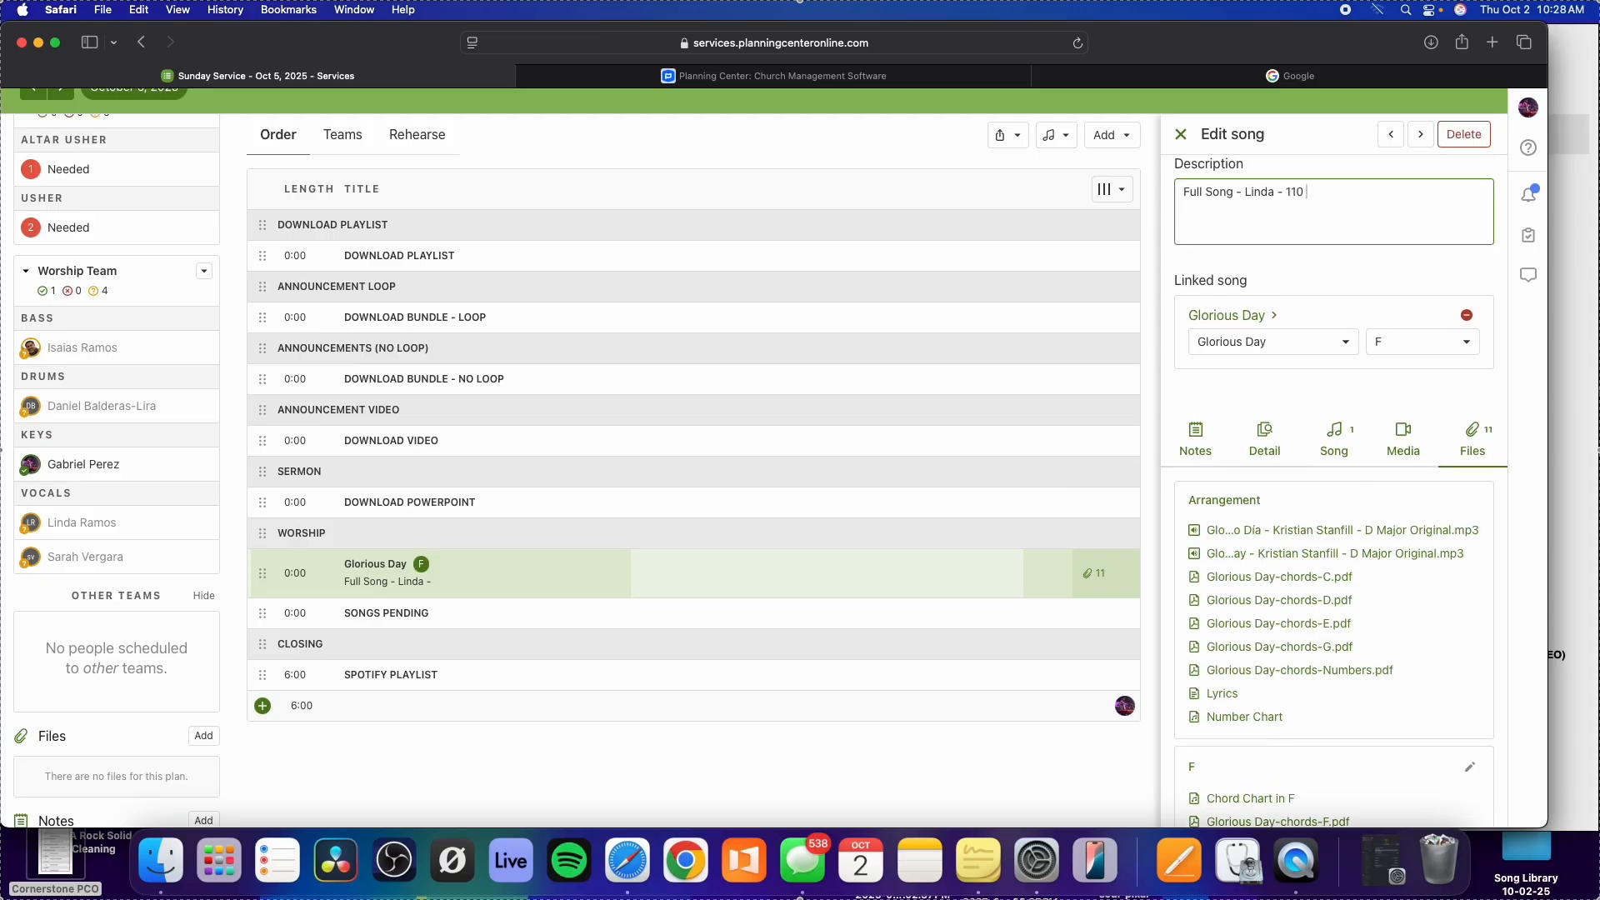
{"action": "scroll", "coordinate": [1272, 189], "scroll_direction": "up", "scroll_amount": 2}
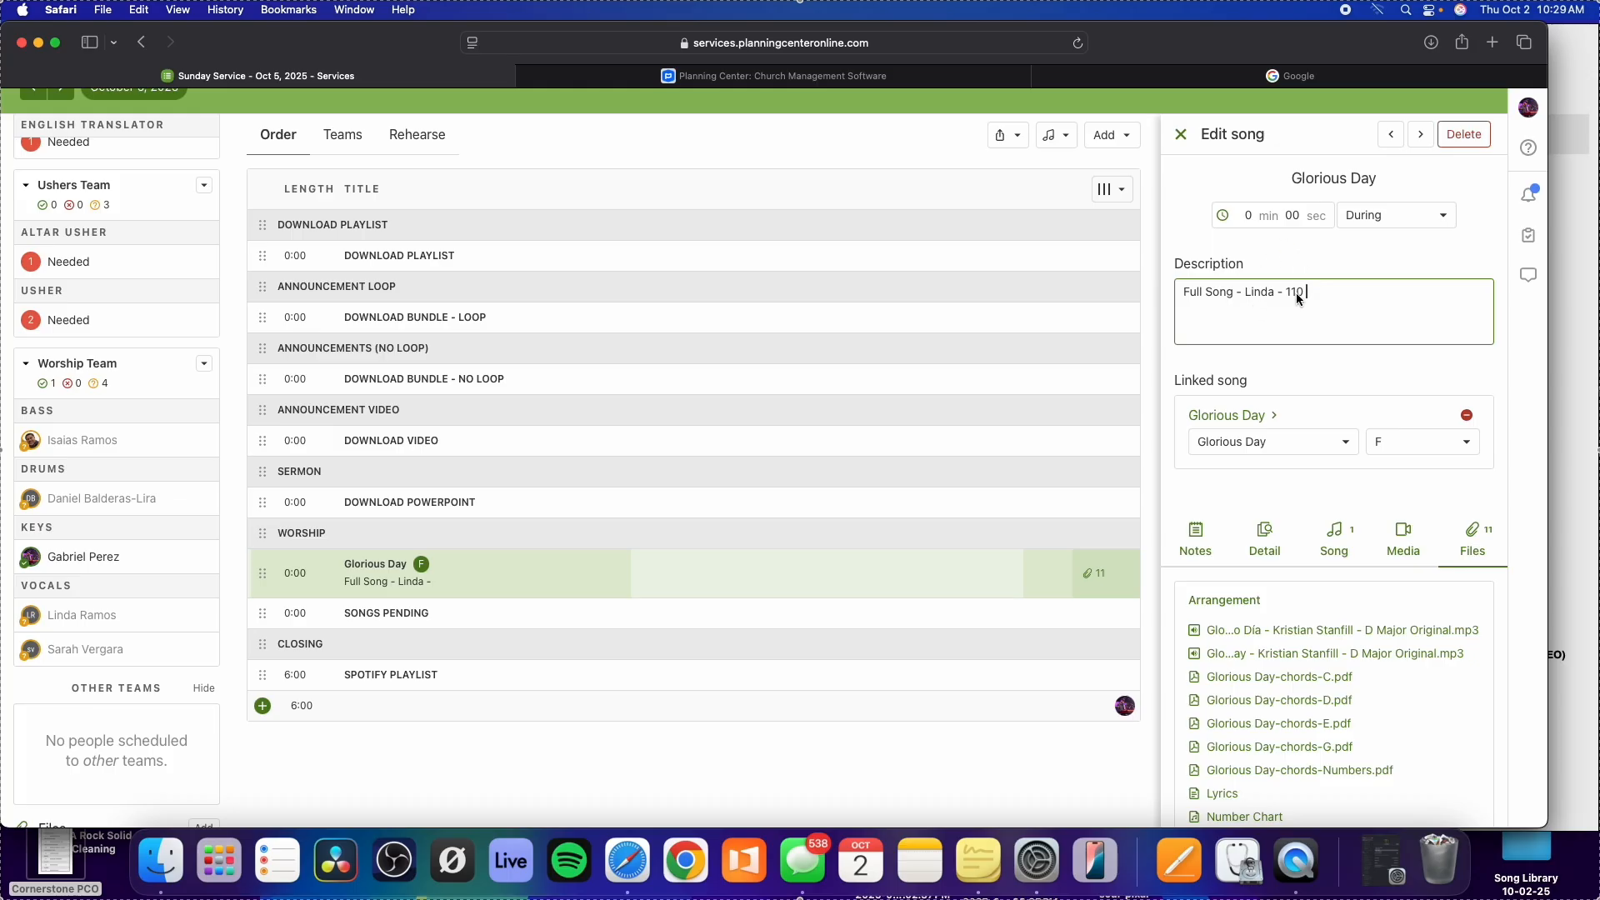
{"action": "left_click", "coordinate": [1179, 133]}
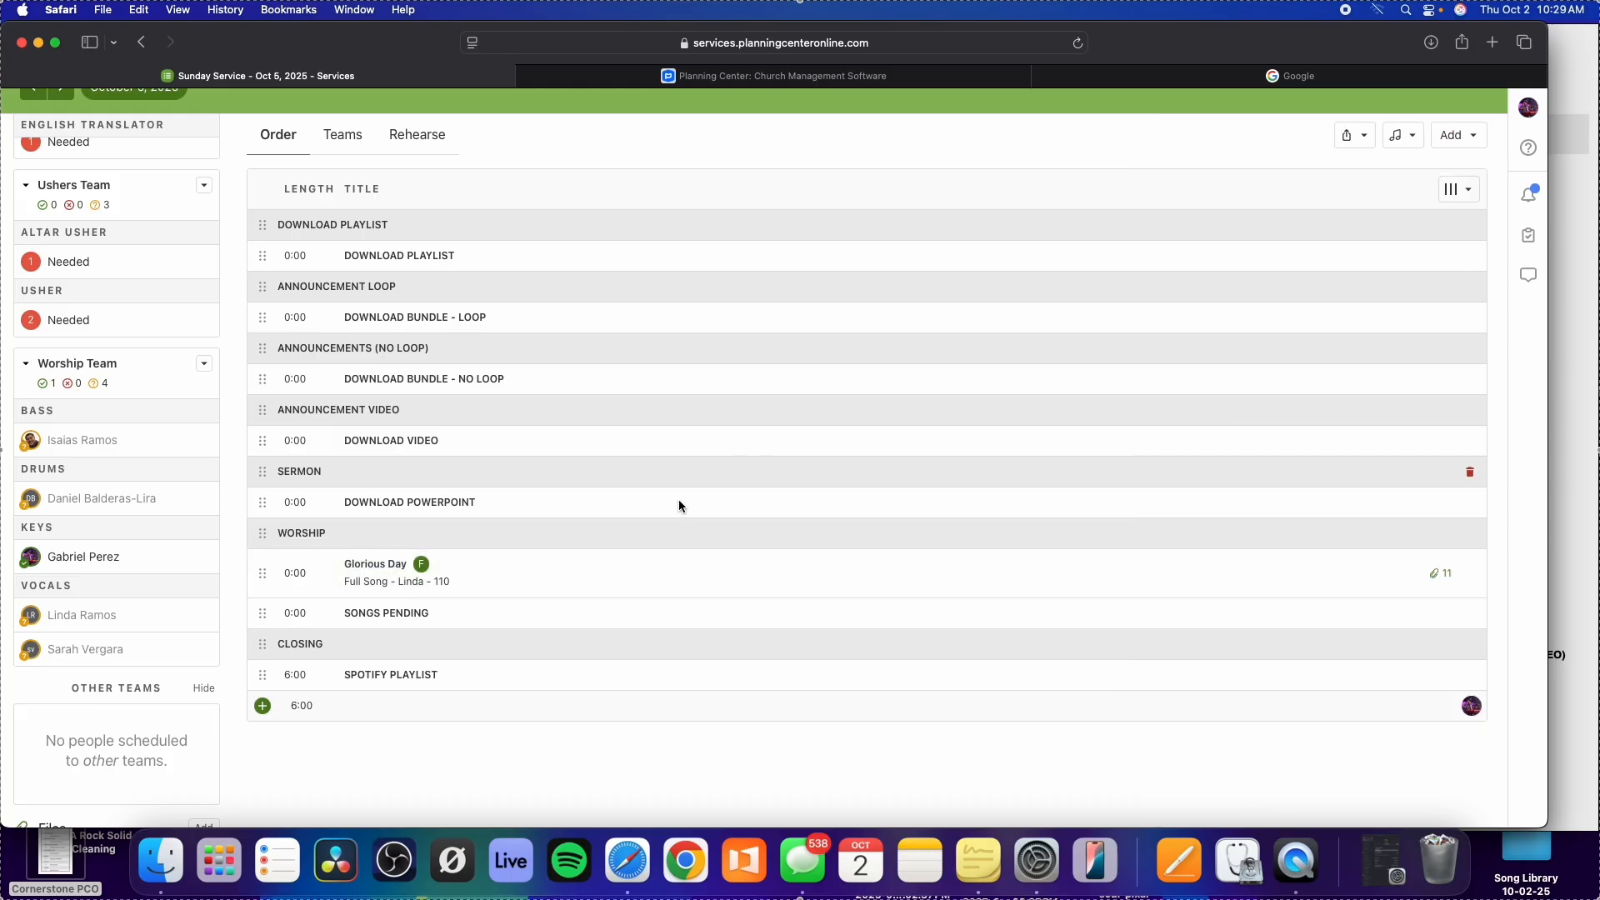
{"action": "left_click", "coordinate": [1586, 375]}
{"action": "left_click", "coordinate": [742, 750]}
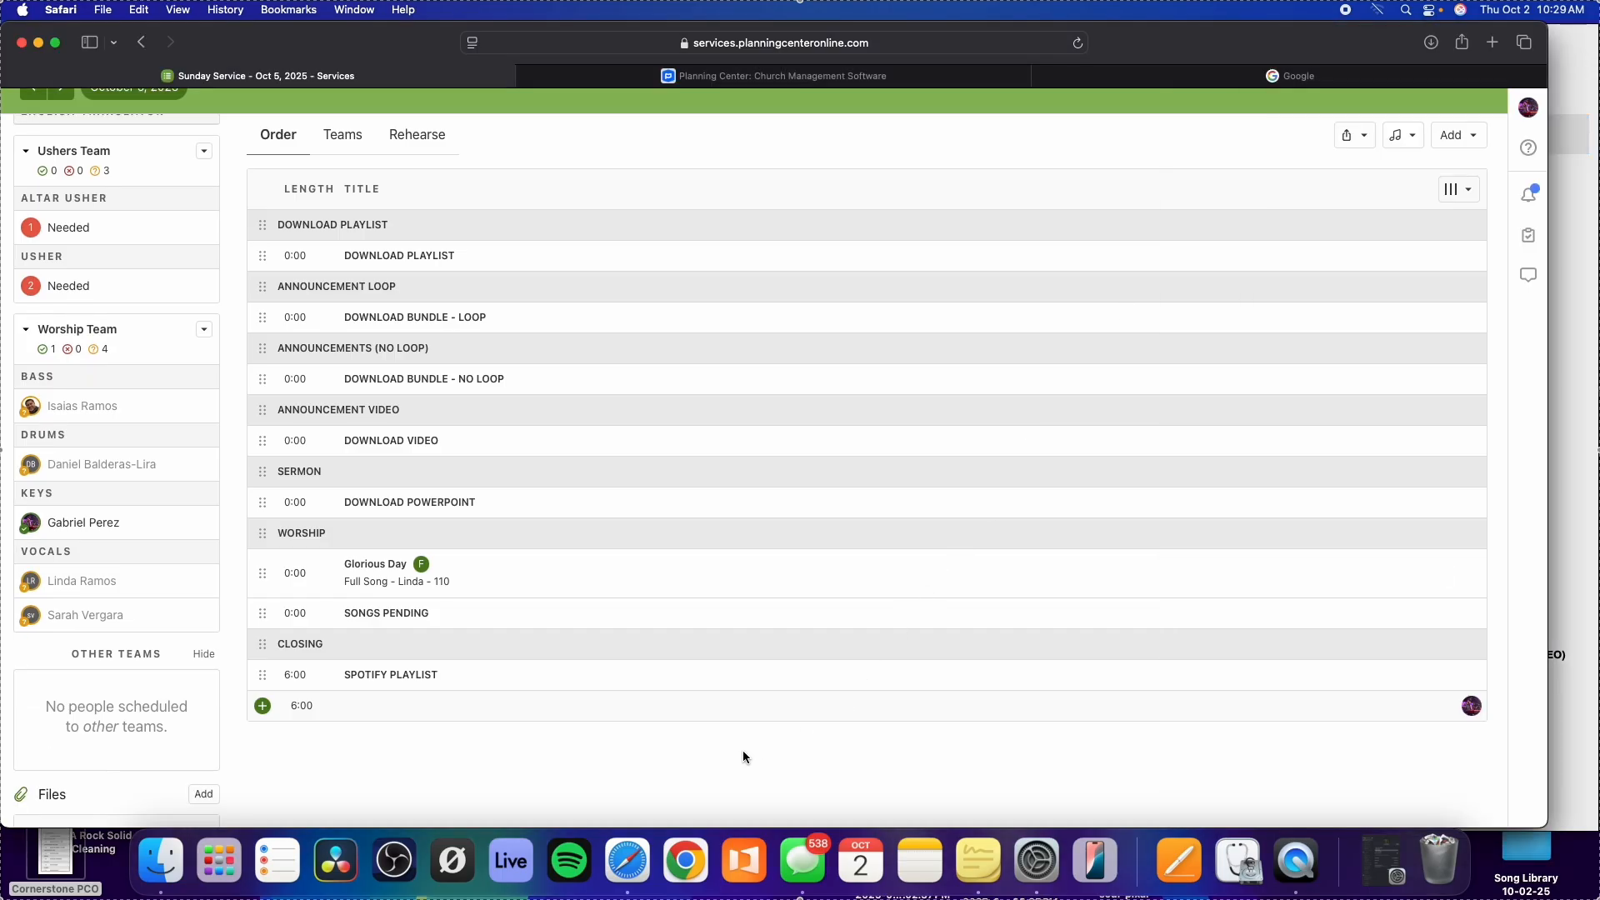
Insert a song item directly below Glorious Day in the Worship section and select Firm Foundation from the song library for it.
{"action": "left_click", "coordinate": [1466, 135]}
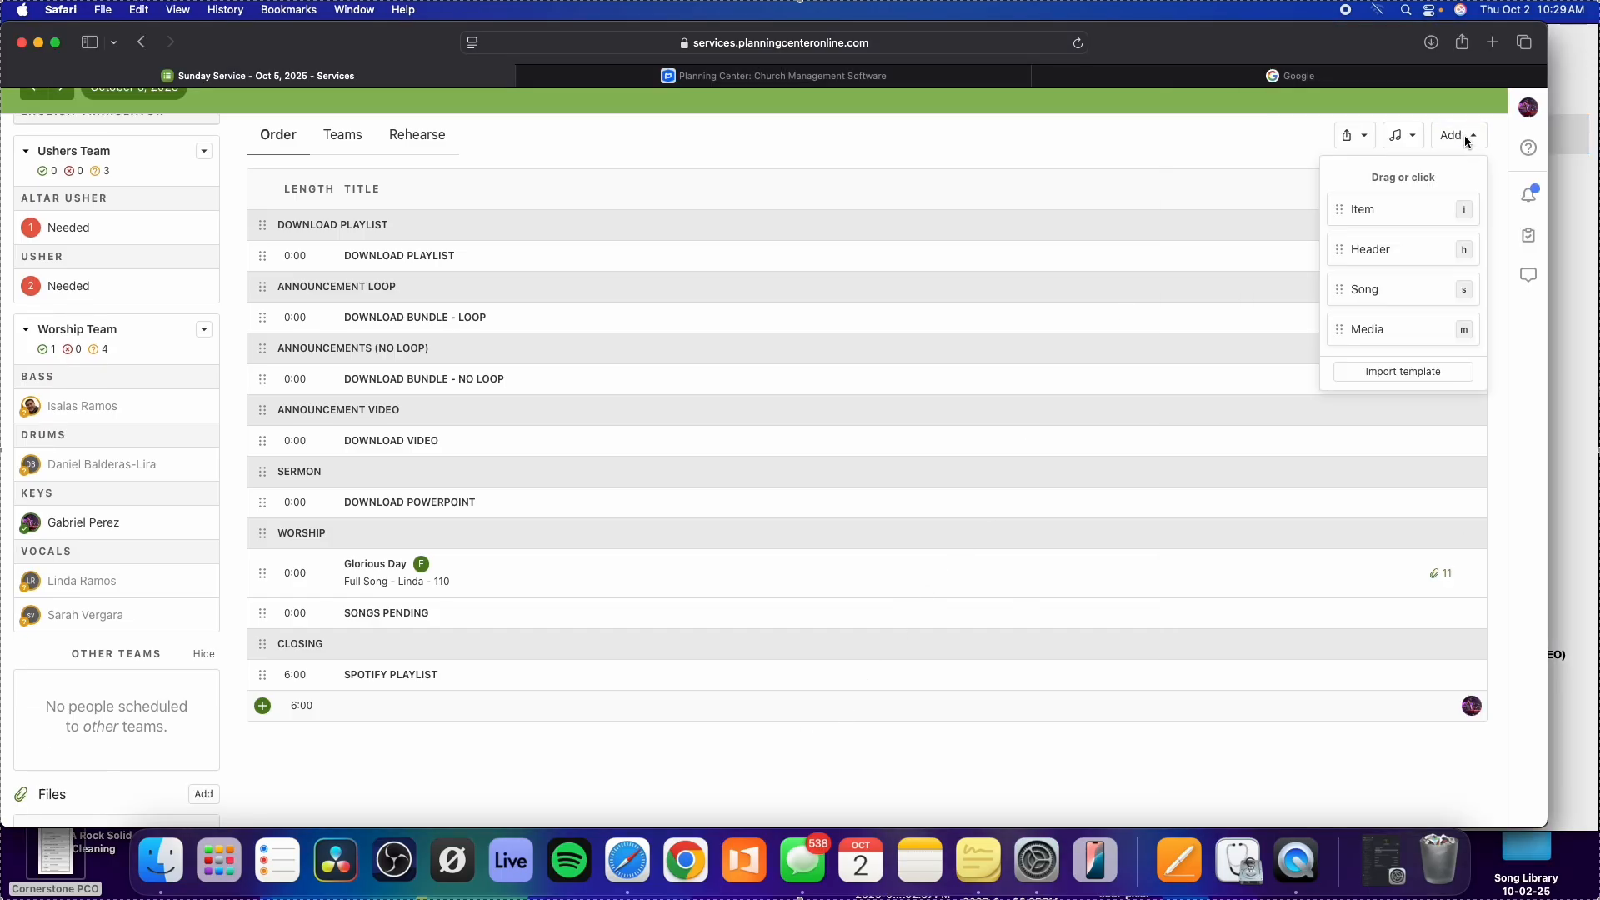
{"action": "left_click_drag", "start_coordinate": [1337, 293], "coordinate": [385, 607]}
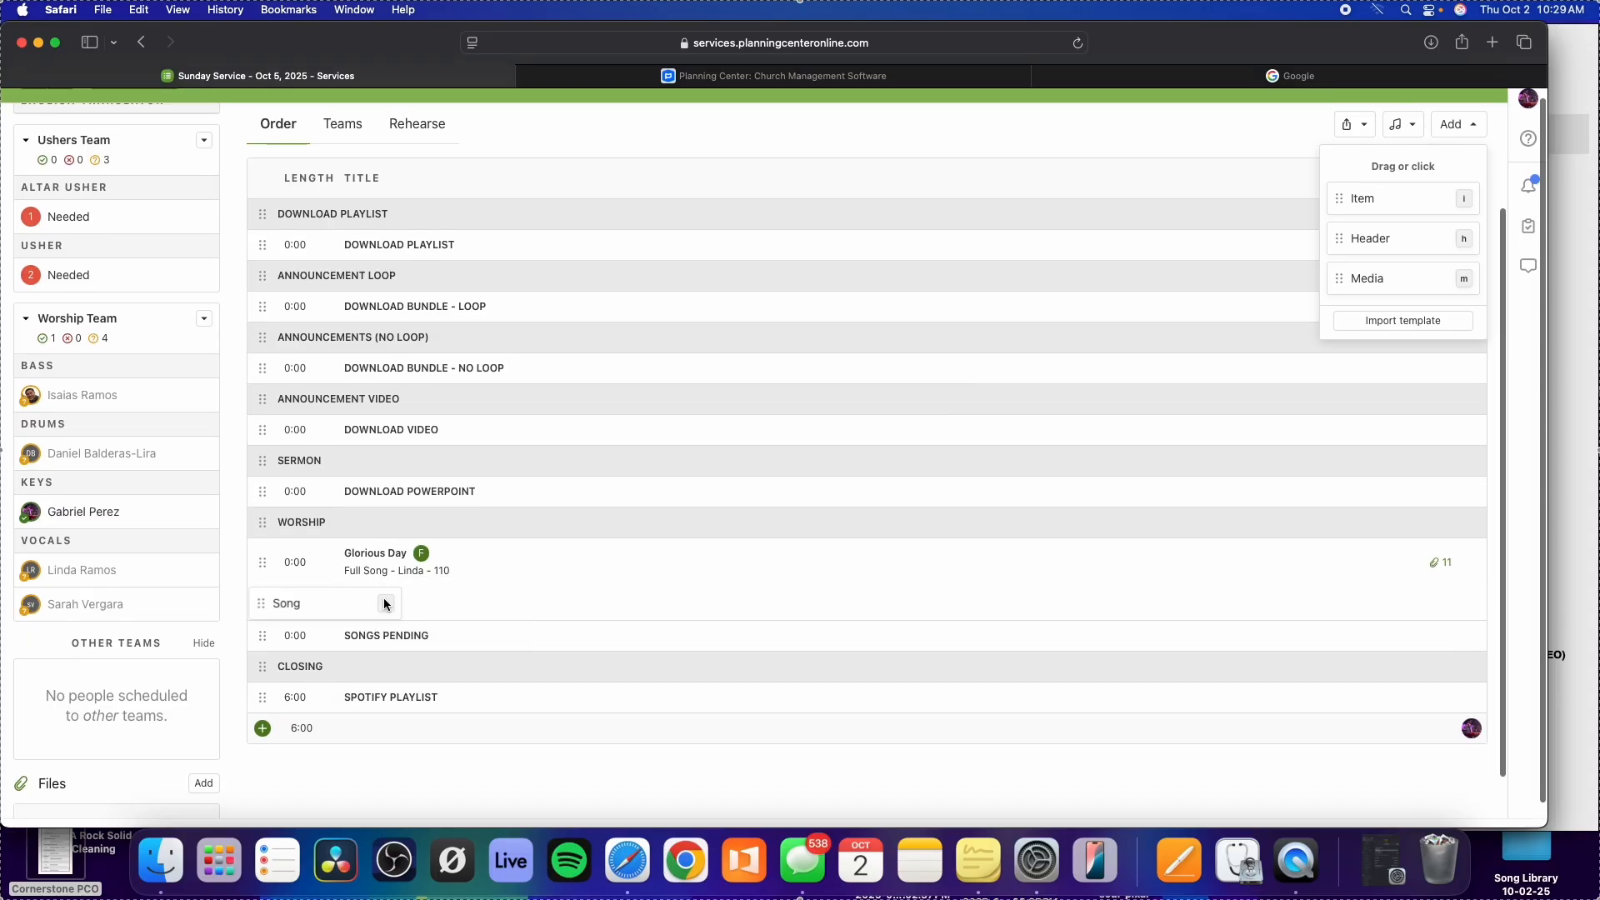
{"action": "type", "text": "Firm"}
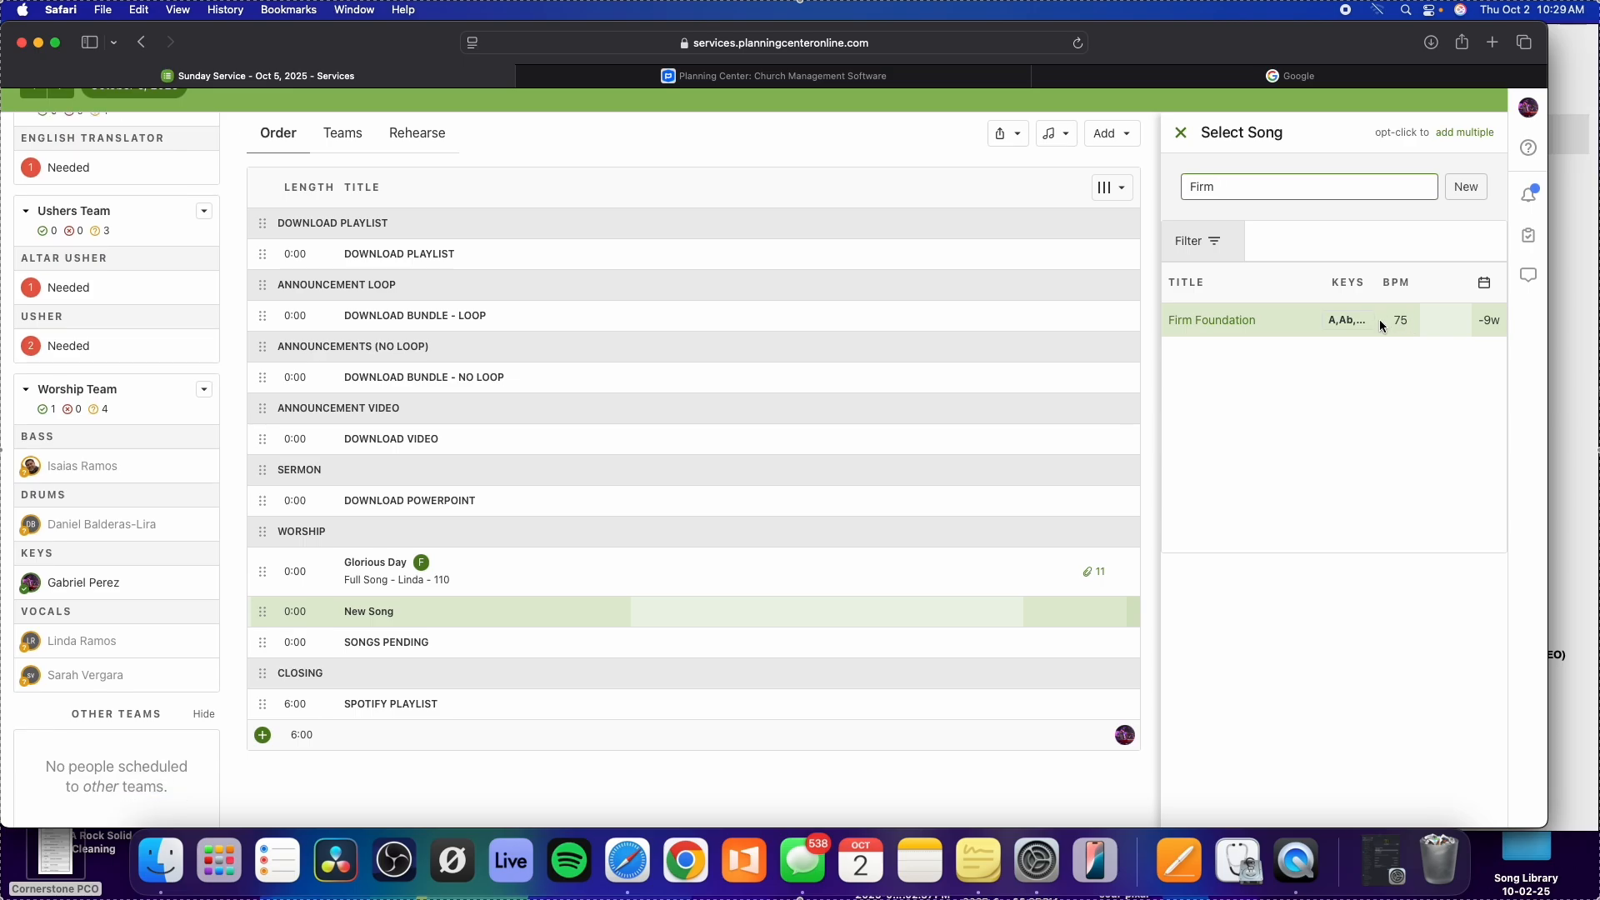
{"action": "left_click", "coordinate": [1346, 318]}
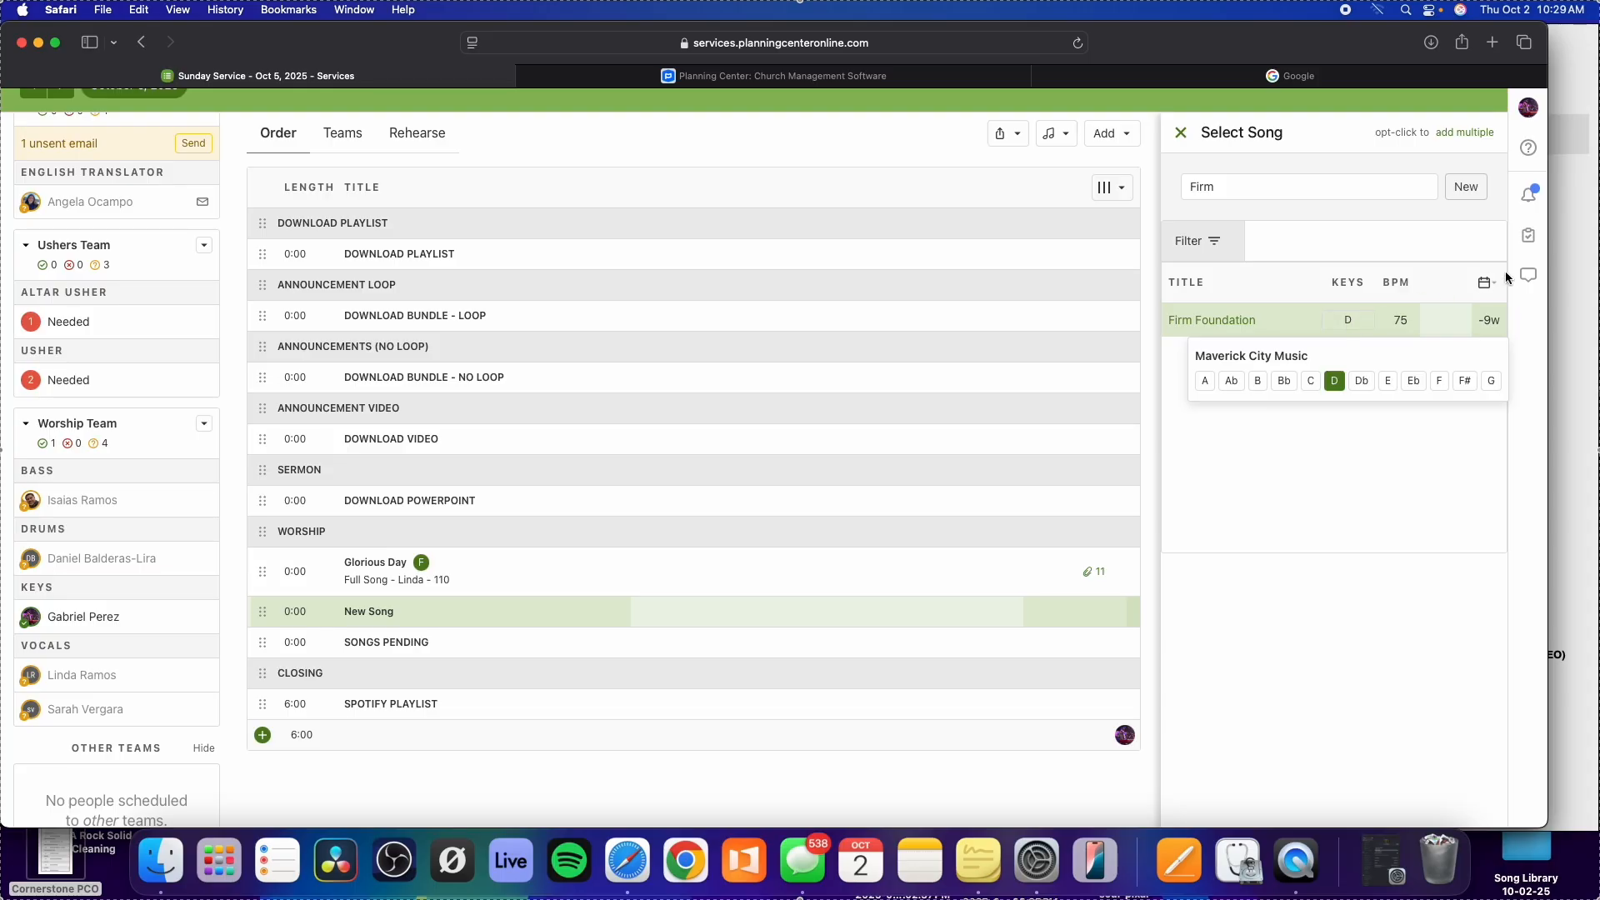
Check the setlist note for the key of Firm Foundation, and add the Maverick City Music arrangement in B.
{"action": "left_click", "coordinate": [1567, 267]}
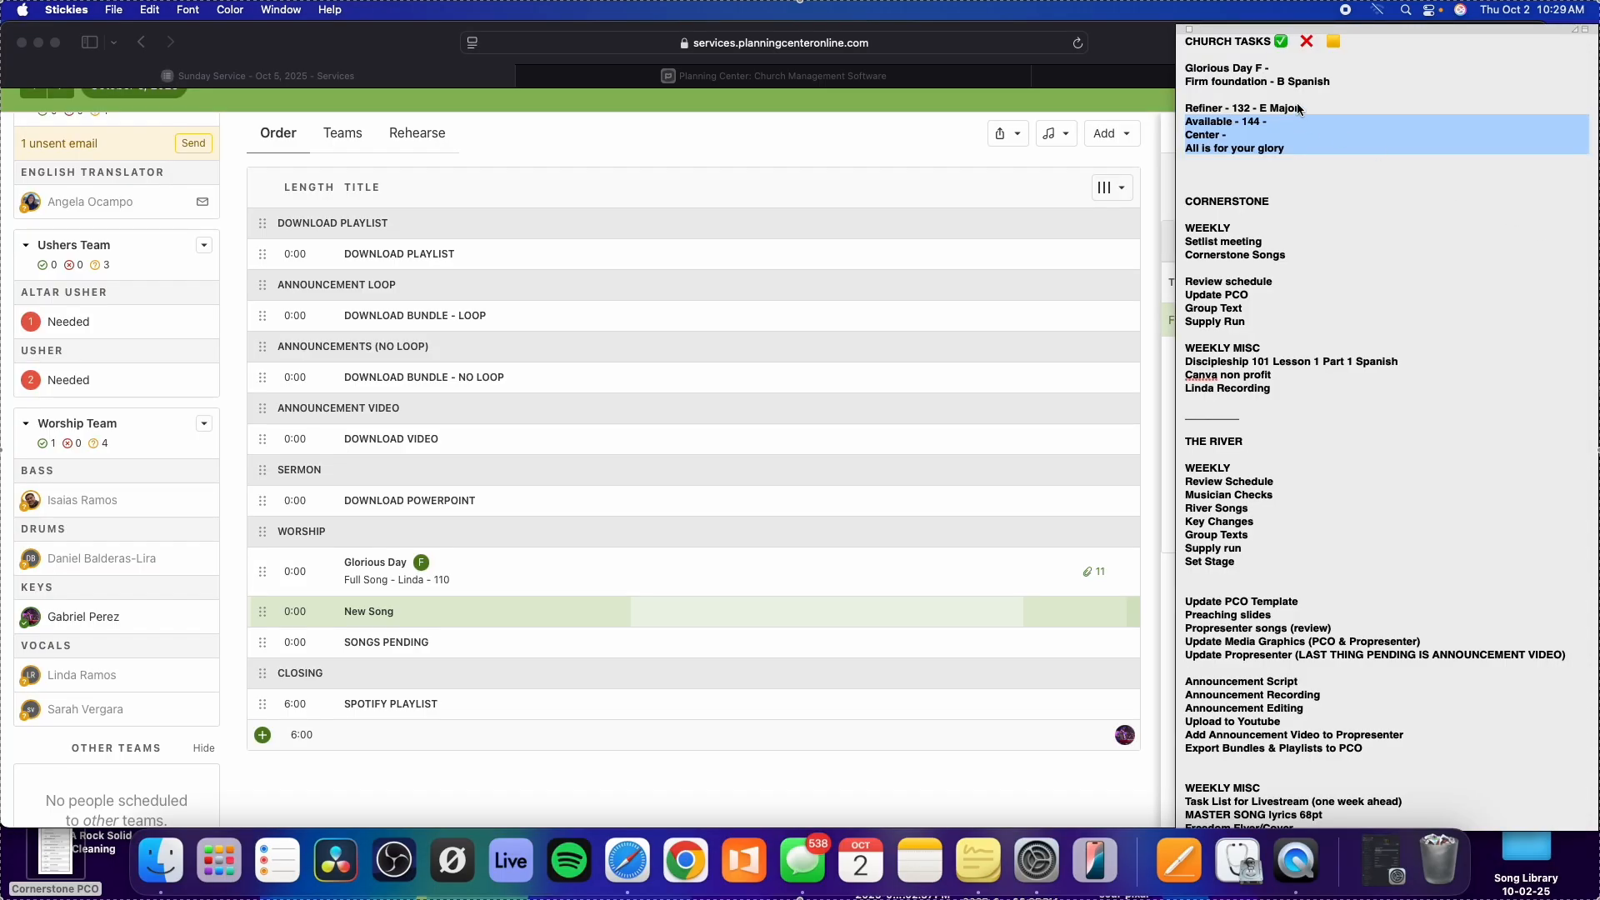
{"action": "left_click_drag", "start_coordinate": [1275, 81], "coordinate": [1335, 81]}
{"action": "key", "text": "super+Tab"}
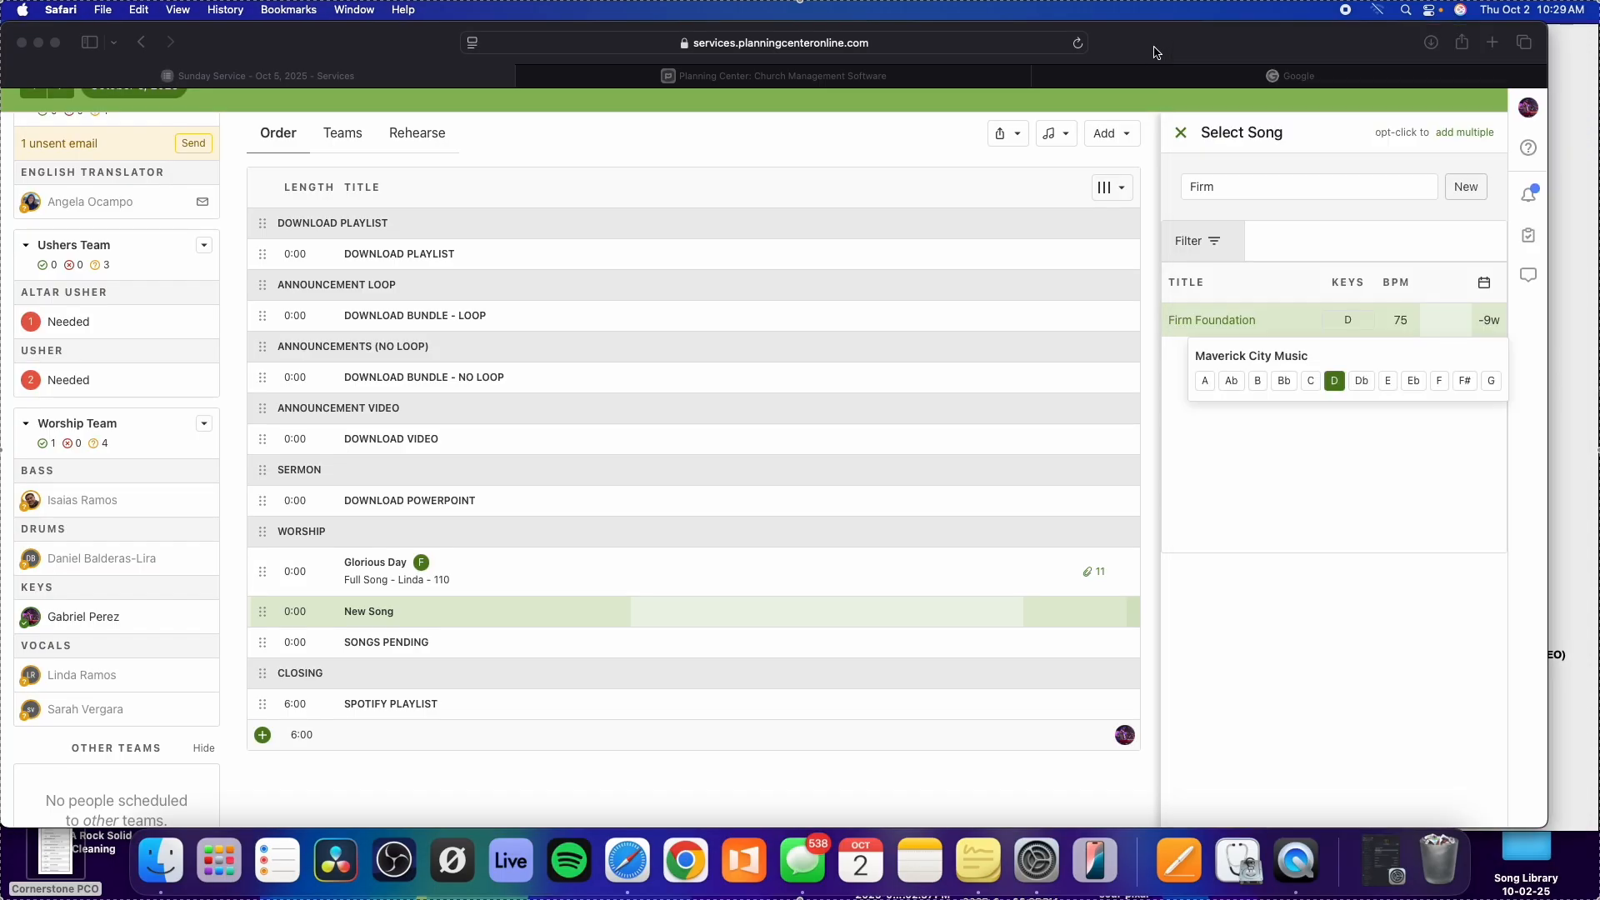
{"action": "left_click", "coordinate": [1258, 382]}
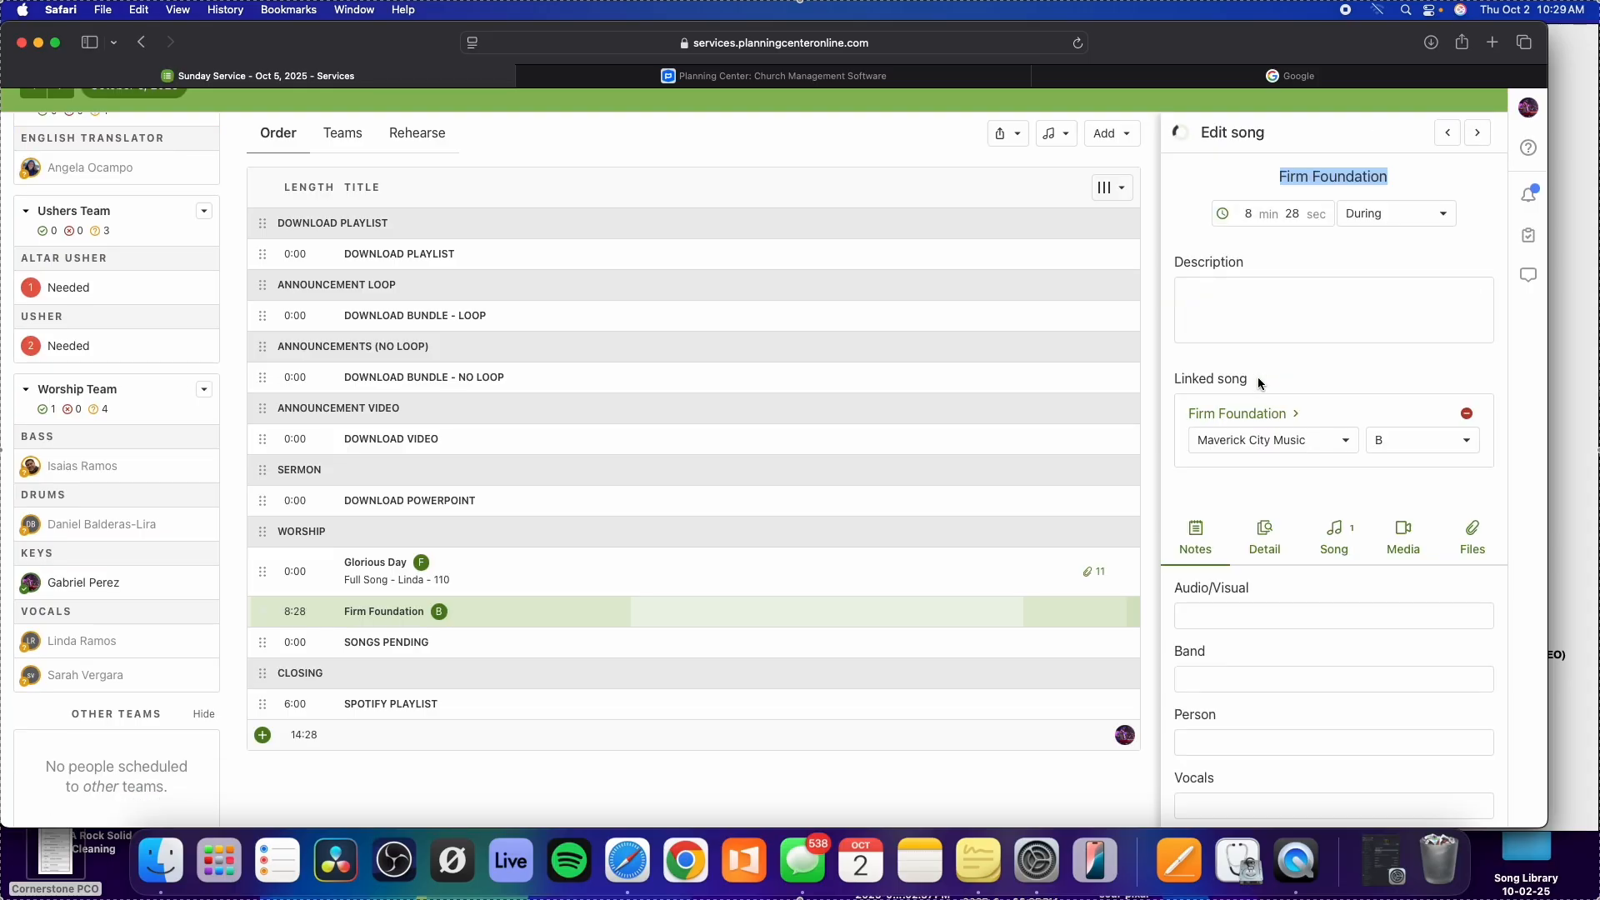
Describe Firm Foundation as "Full Song -" with the vocalist's first name and "- 150", check its arrangement tempo, and close the song's details.
{"action": "left_click", "coordinate": [1245, 311]}
{"action": "type", "text": "Fu"}
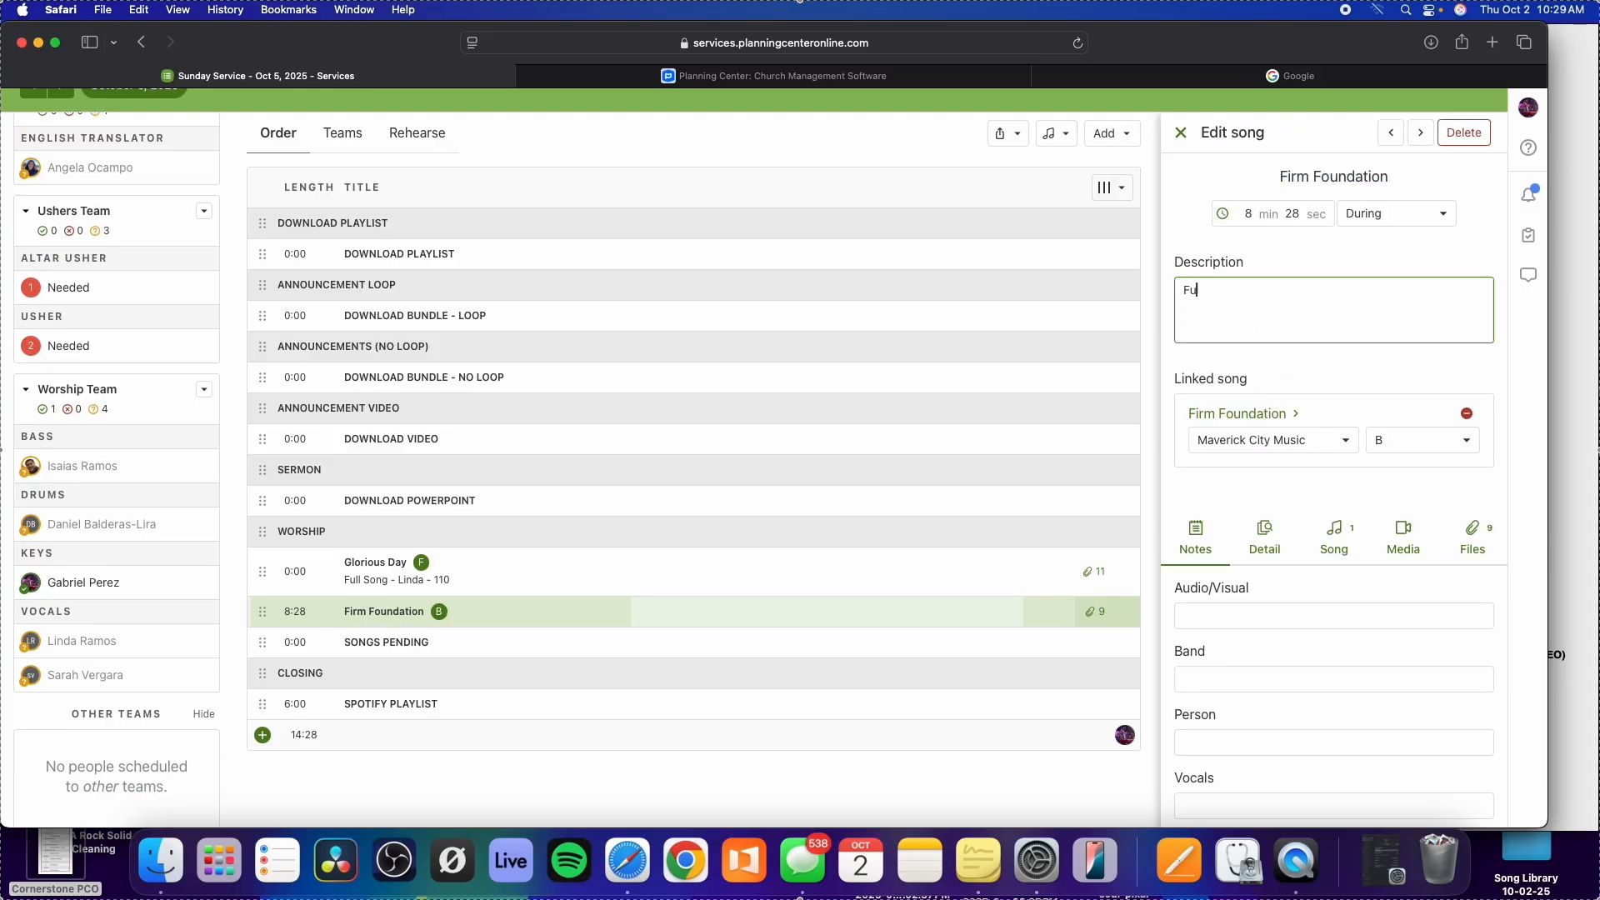
{"action": "type", "text": "ll Song - Sarah - 150"}
{"action": "left_click", "coordinate": [1335, 532]}
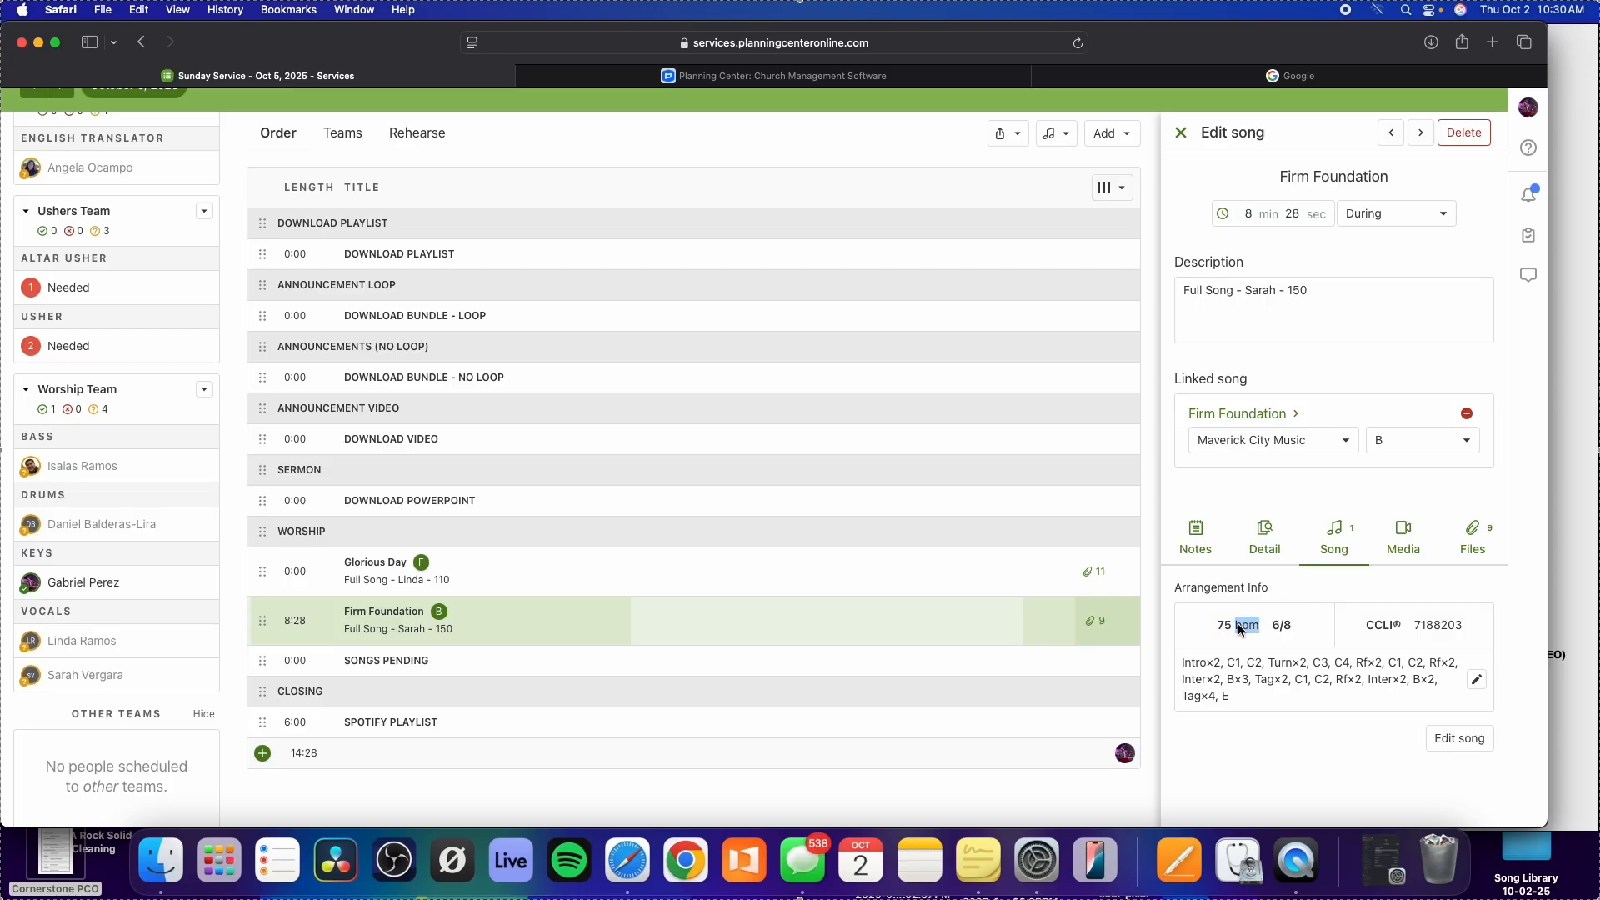
{"action": "left_click", "coordinate": [1218, 626]}
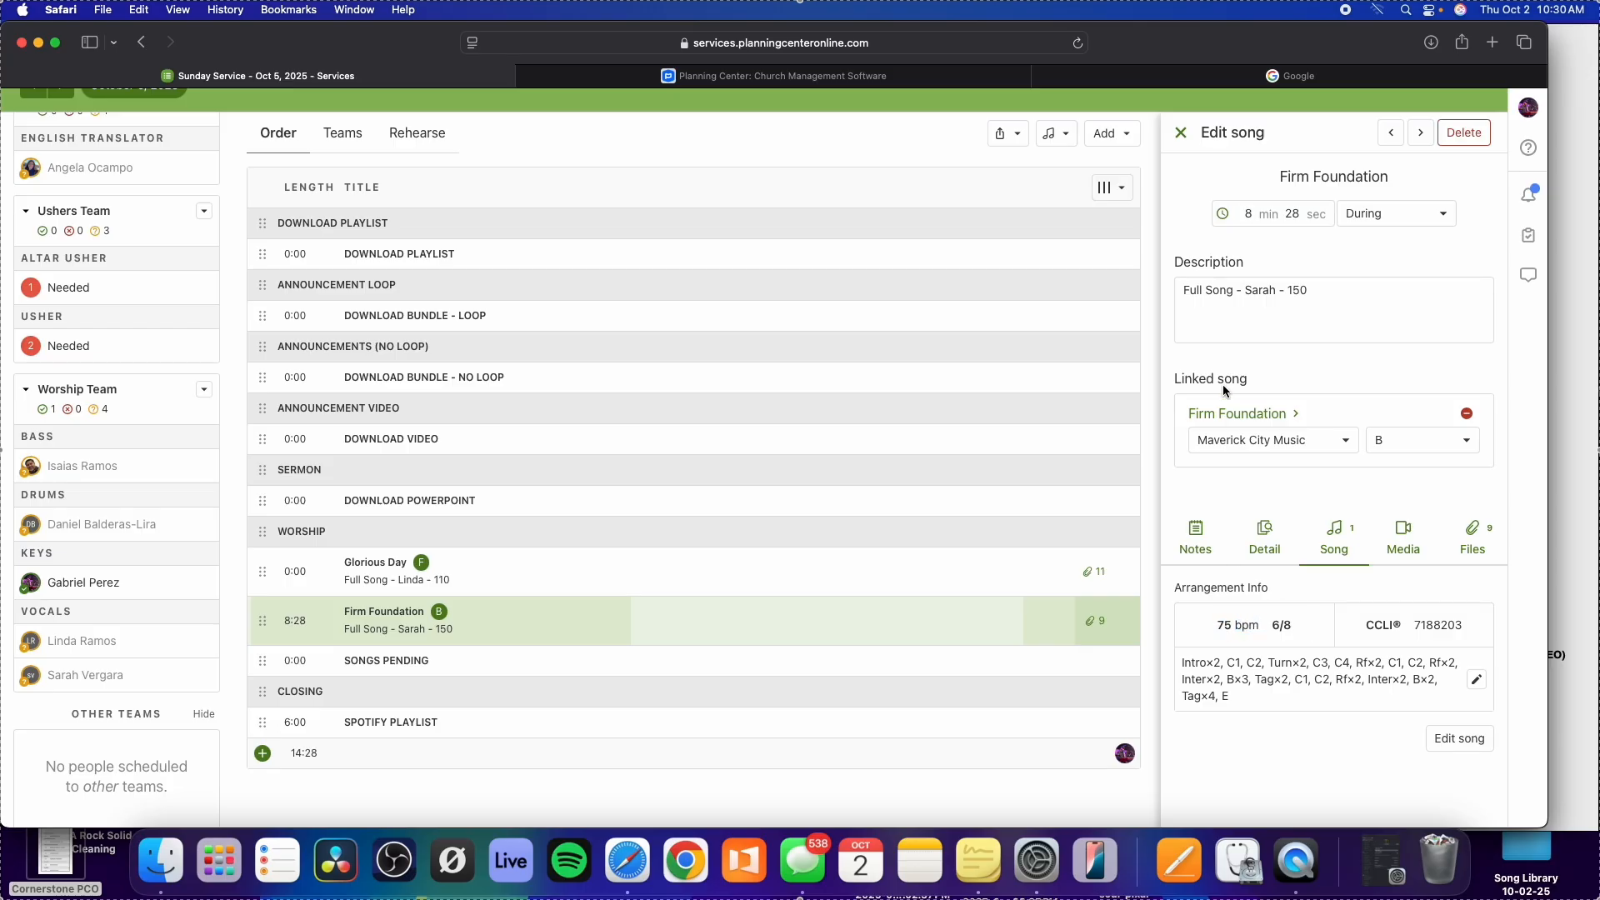
{"action": "left_click", "coordinate": [1180, 134]}
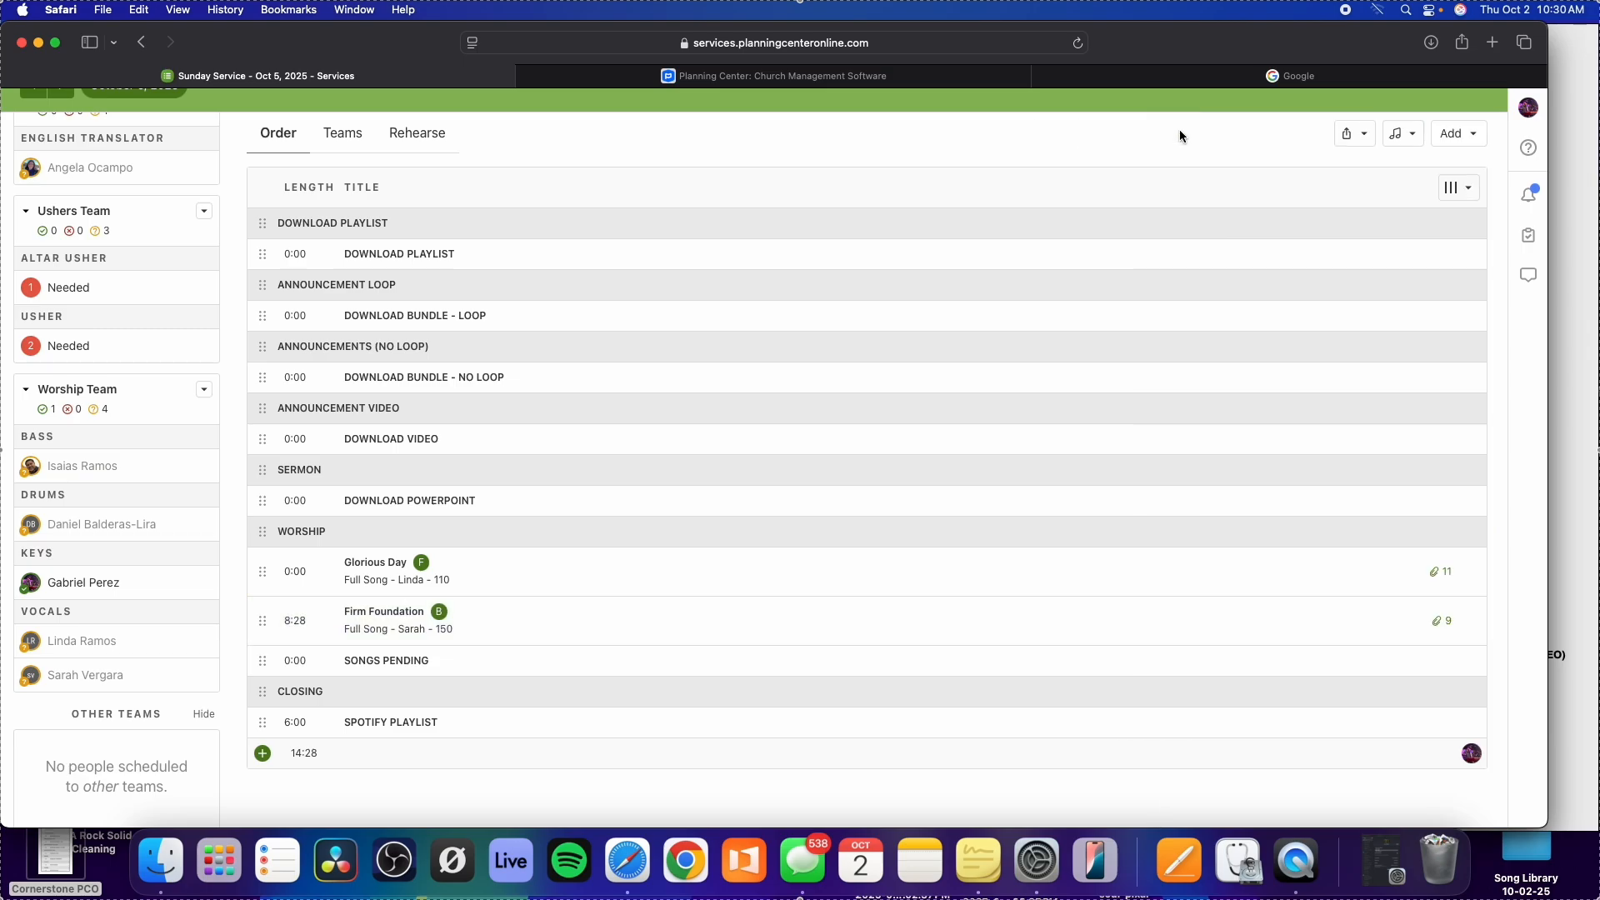
Review the remaining songs in the setlist note, from Refiner to All is for your glory, and return to the plan's order.
{"action": "left_click", "coordinate": [1575, 341]}
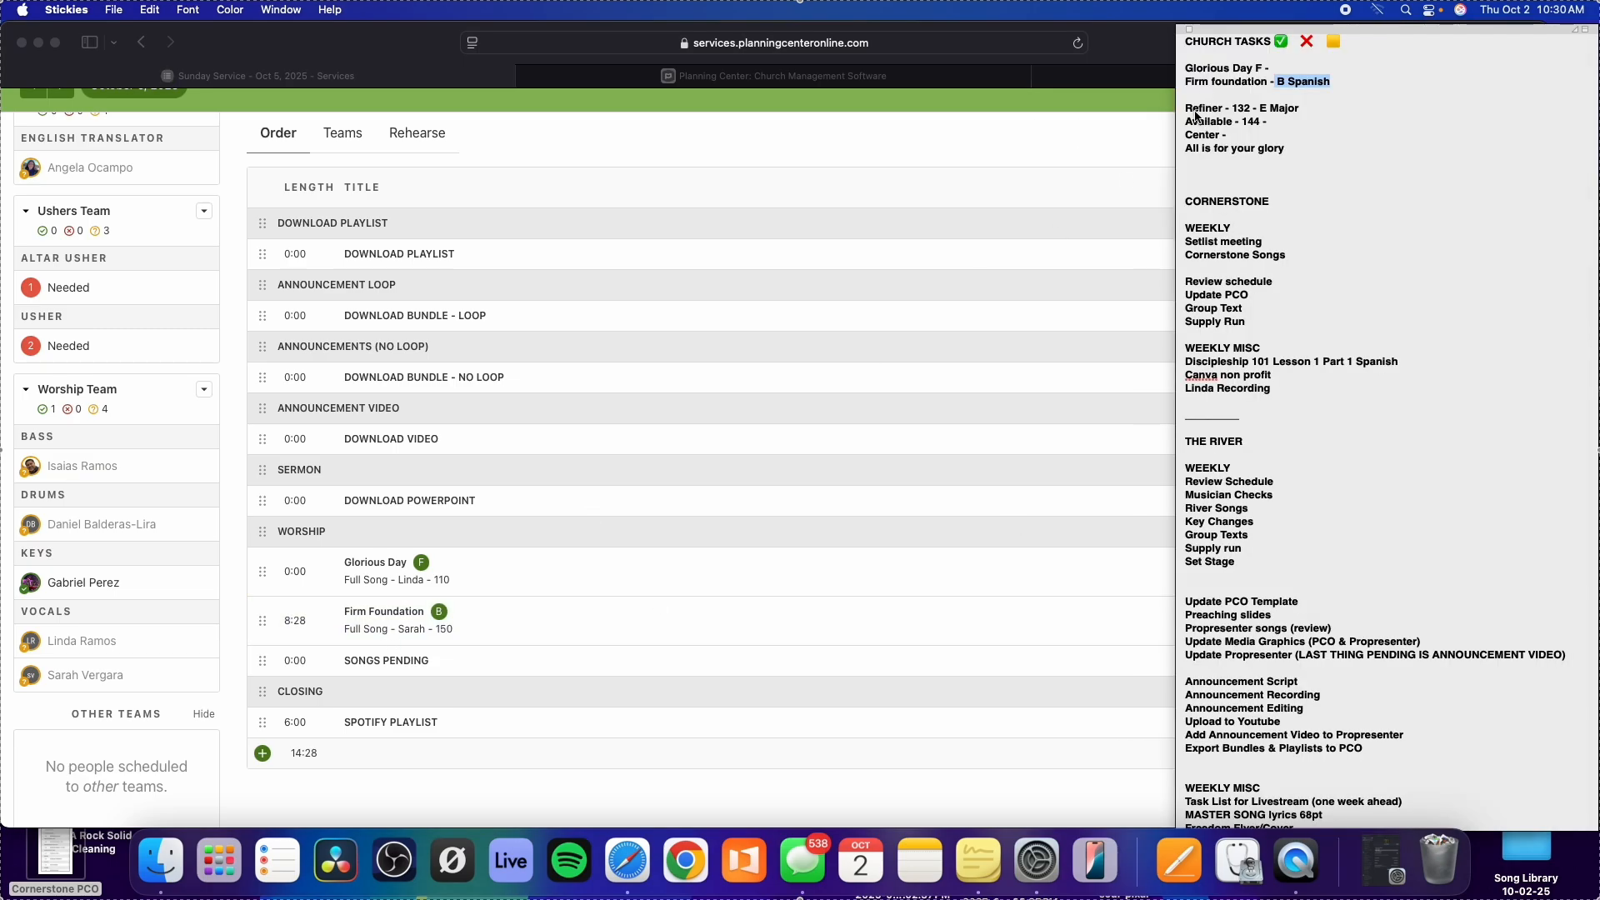
{"action": "left_click_drag", "start_coordinate": [1185, 108], "coordinate": [1307, 148]}
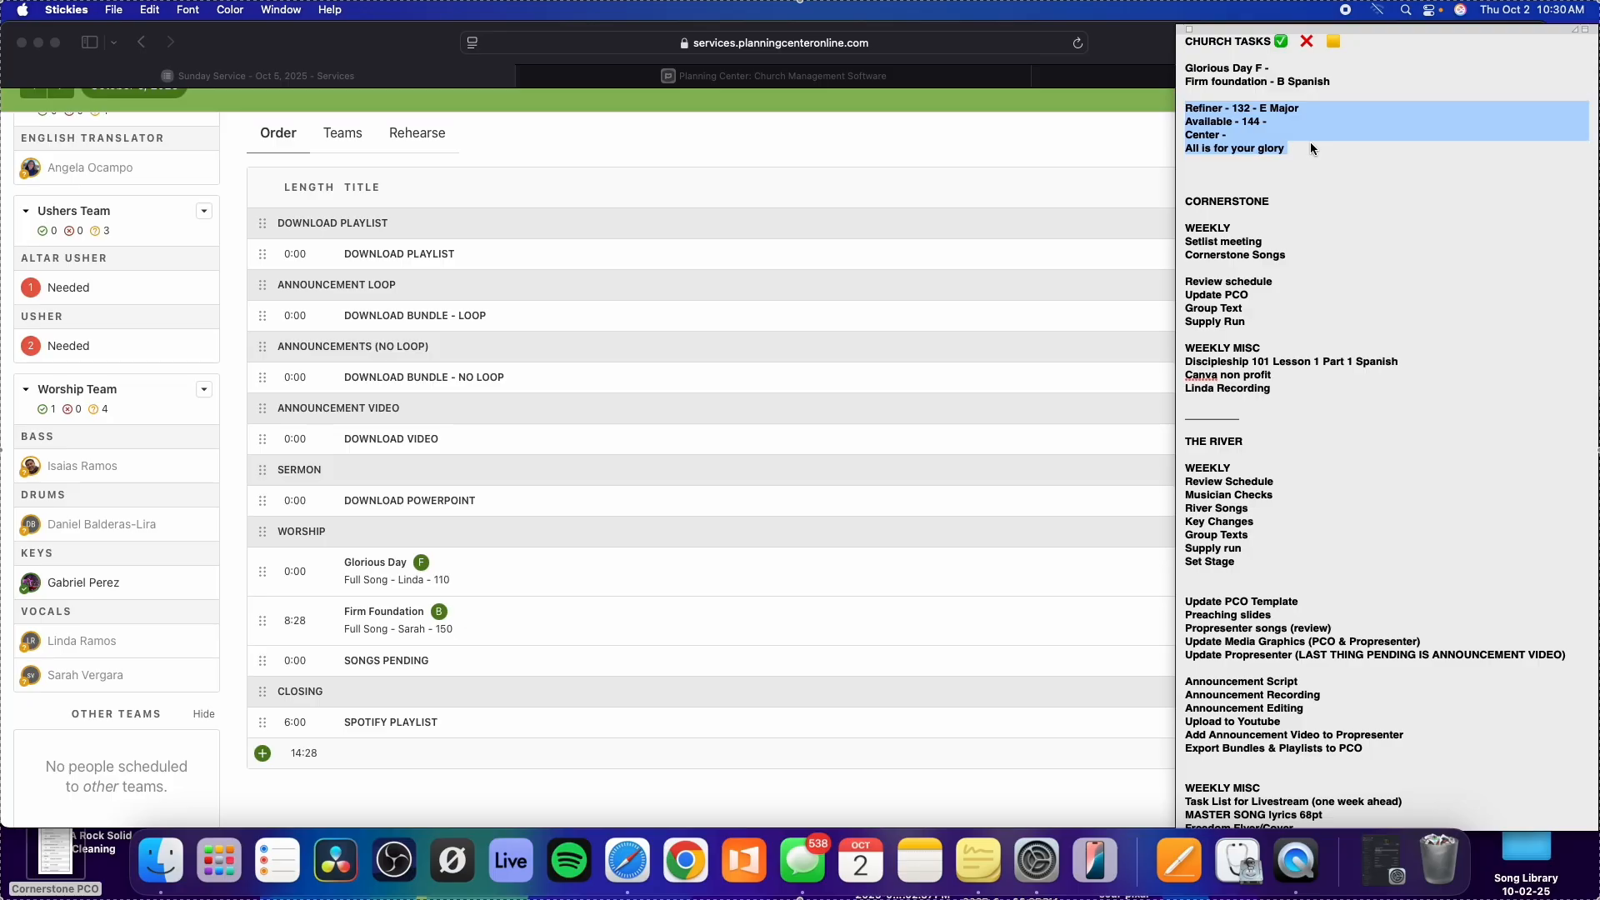
{"action": "left_click", "coordinate": [1156, 47]}
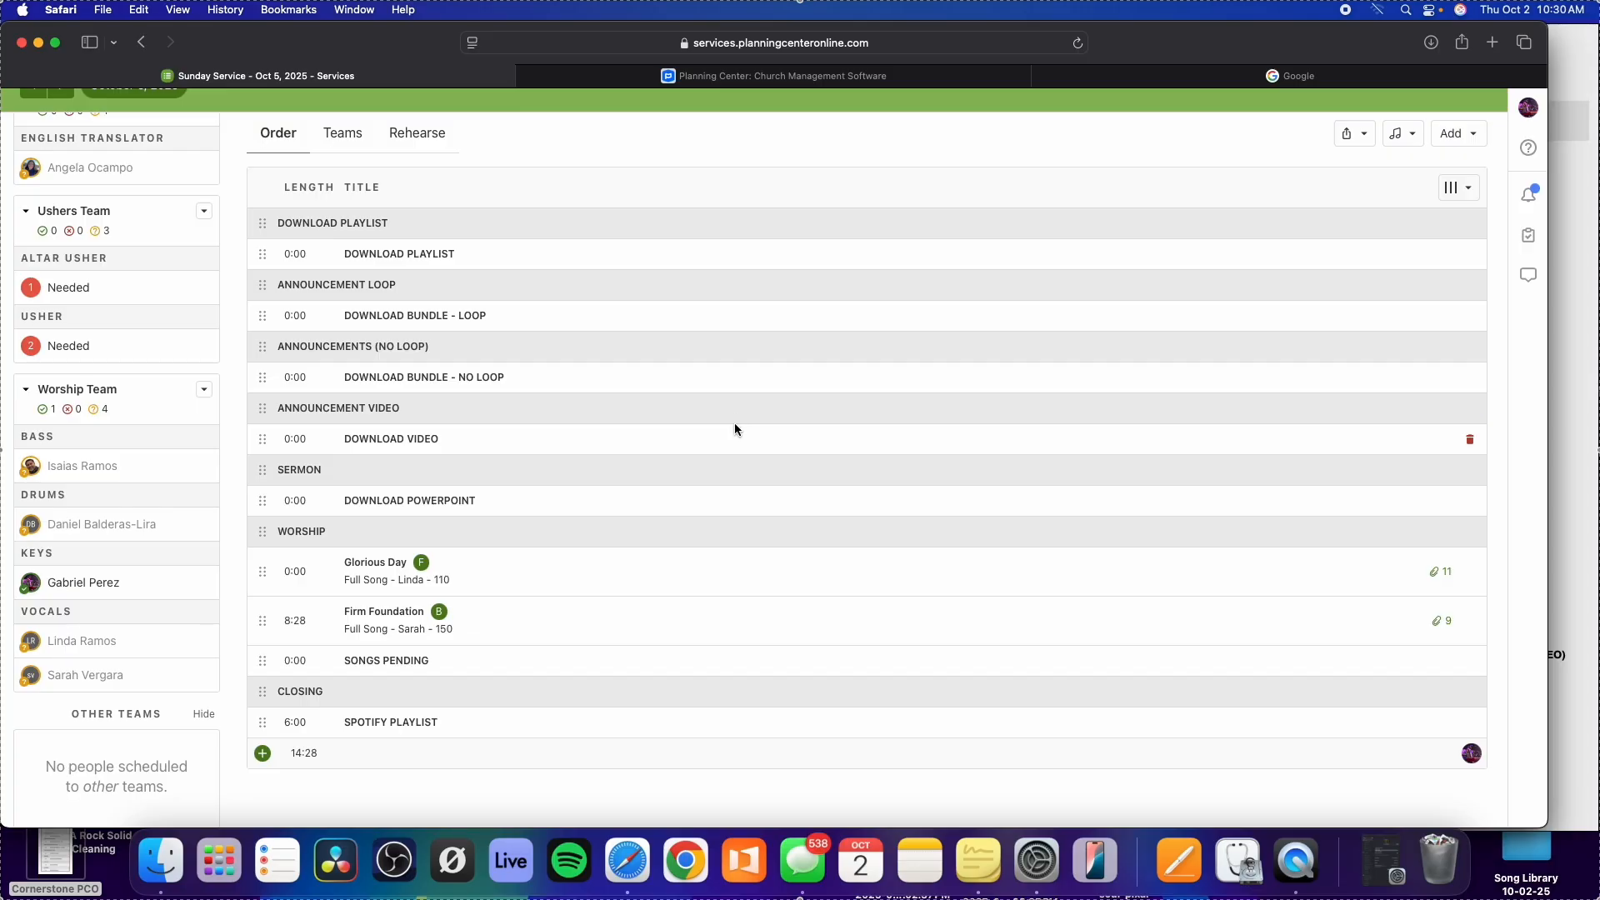
{"action": "scroll", "coordinate": [748, 420], "scroll_direction": "up", "scroll_amount": 2}
{"action": "scroll", "coordinate": [748, 419], "scroll_direction": "down", "scroll_amount": 1}
{"action": "scroll", "coordinate": [748, 420], "scroll_direction": "up", "scroll_amount": 2}
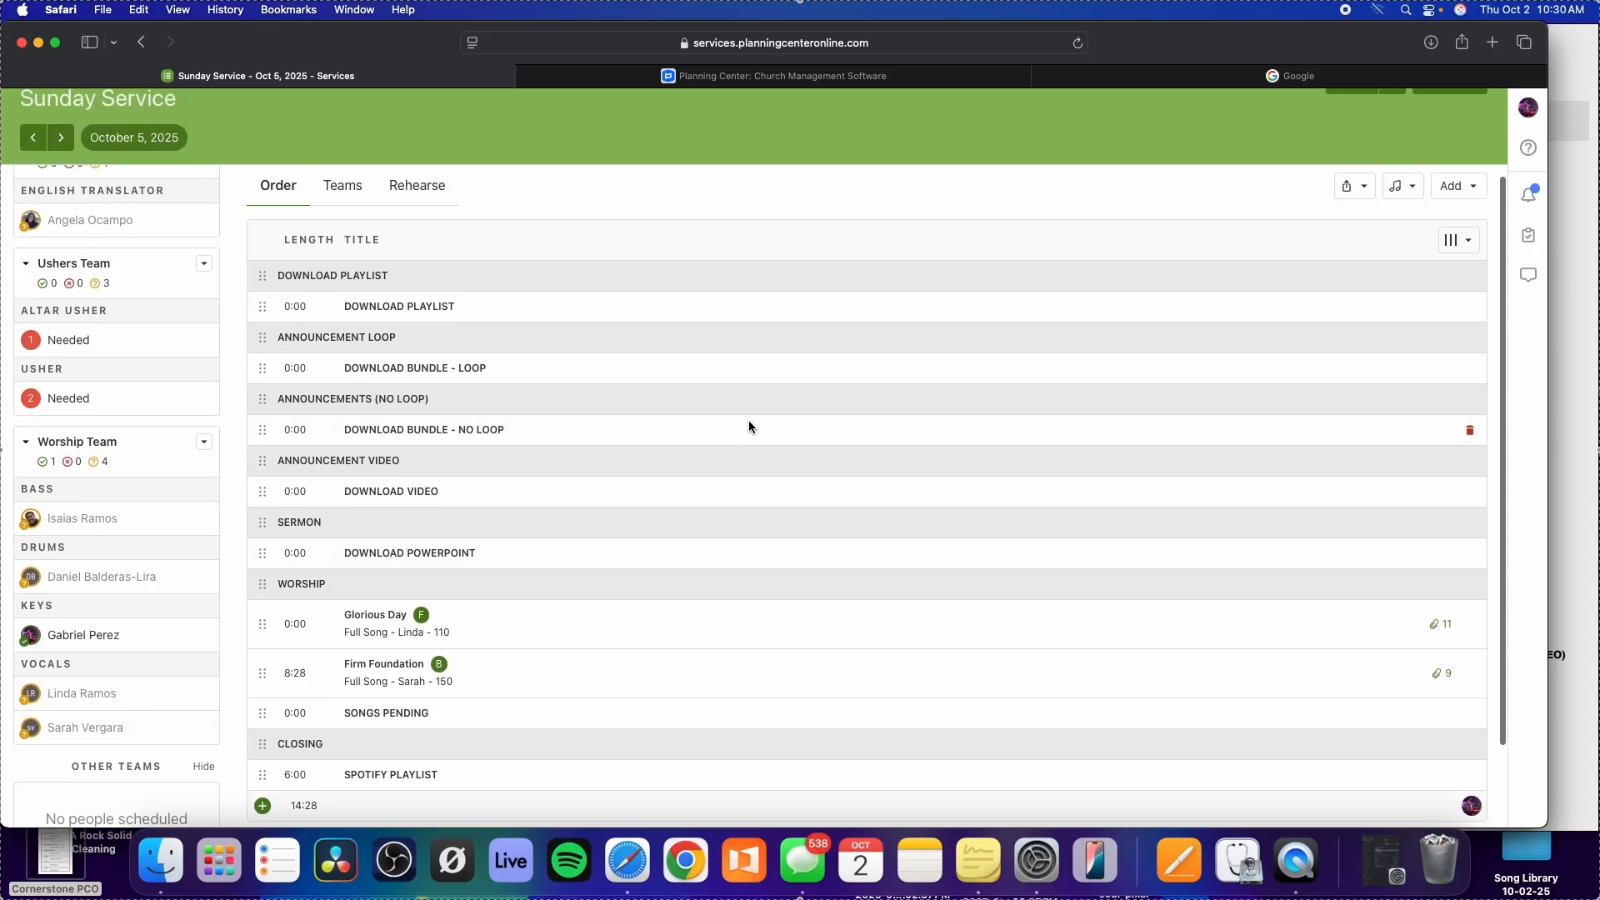